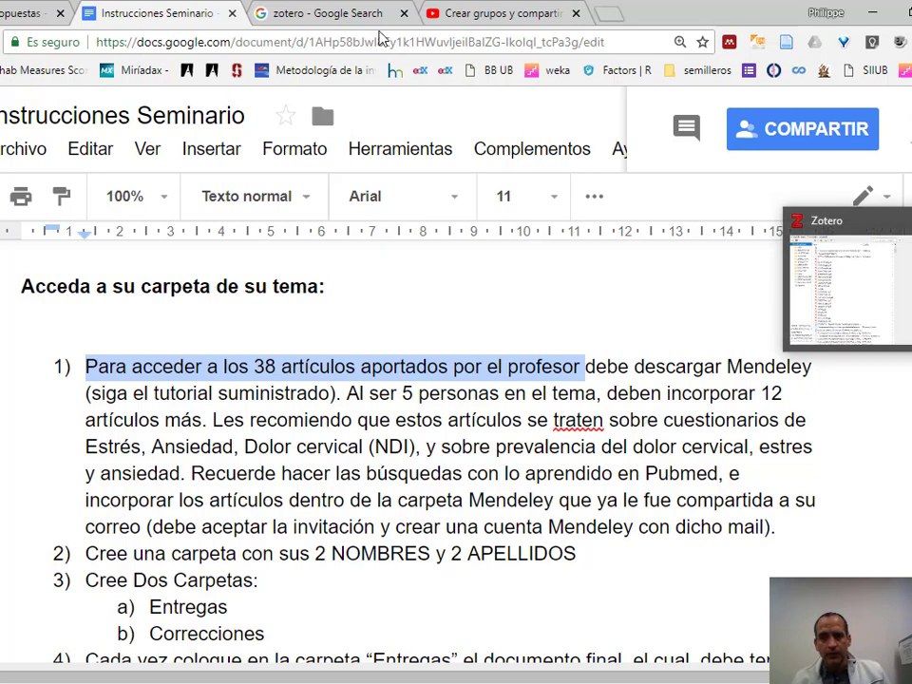
# Add the text "Titutlo del trabajo/zotero" on the empty line above the numbered list
pyautogui.click(423, 347)
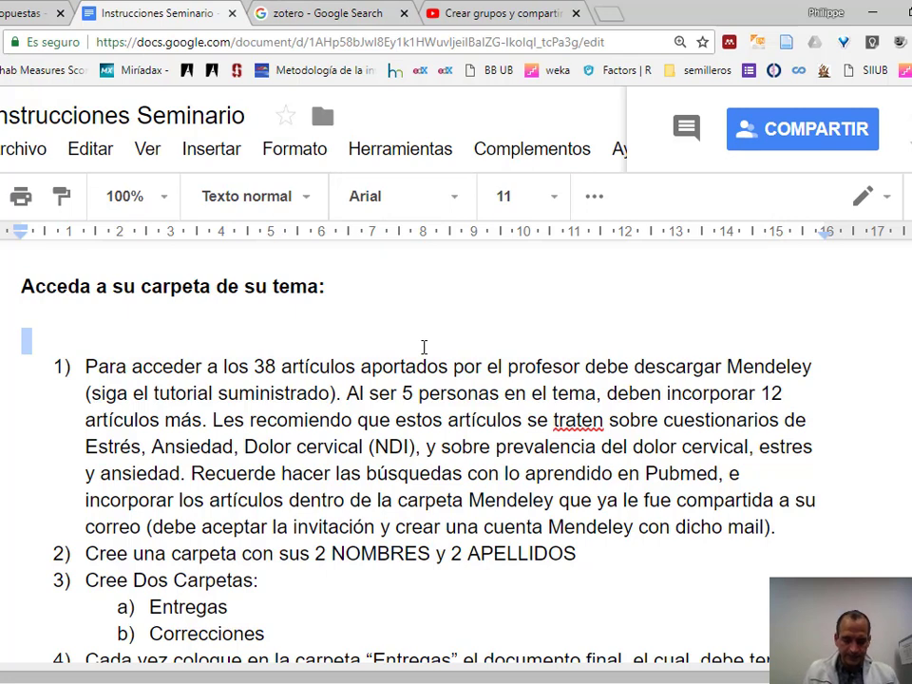
pyautogui.write('Titutlo del tr')
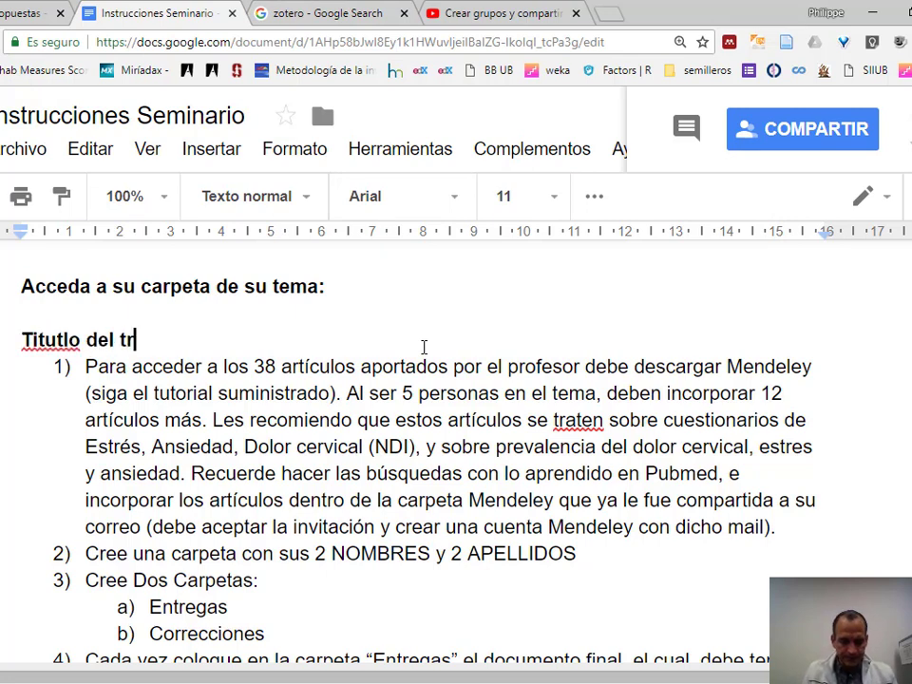
pyautogui.write('abajo/zotero')
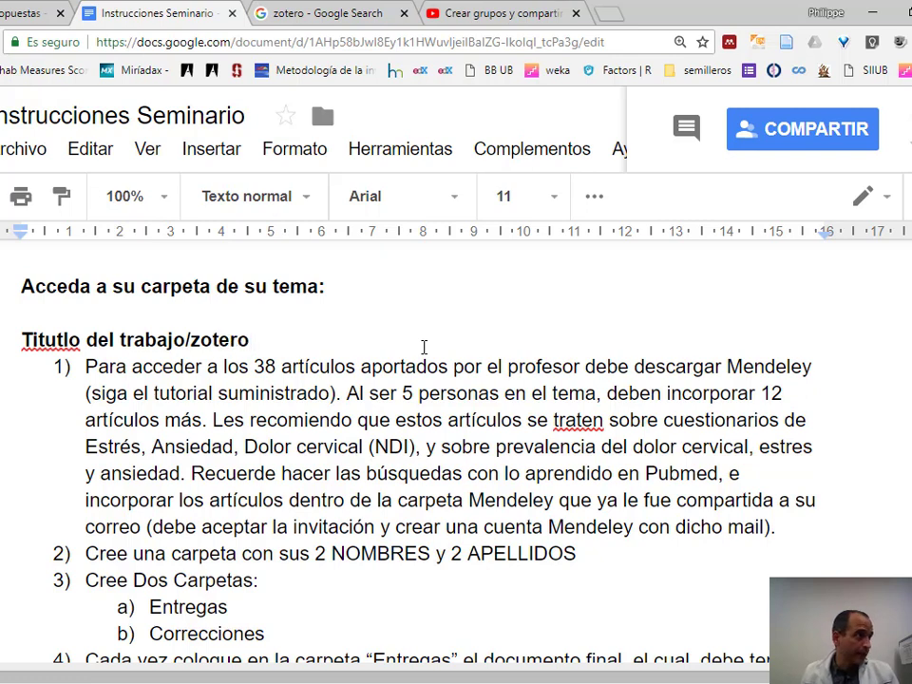
# Capitalize "Zotero" in the new heading line and append a slash after it
pyautogui.press('Left')
pyautogui.press('Left')
pyautogui.press('Left')
pyautogui.press('Left')
pyautogui.press('Left')
pyautogui.press('Left')
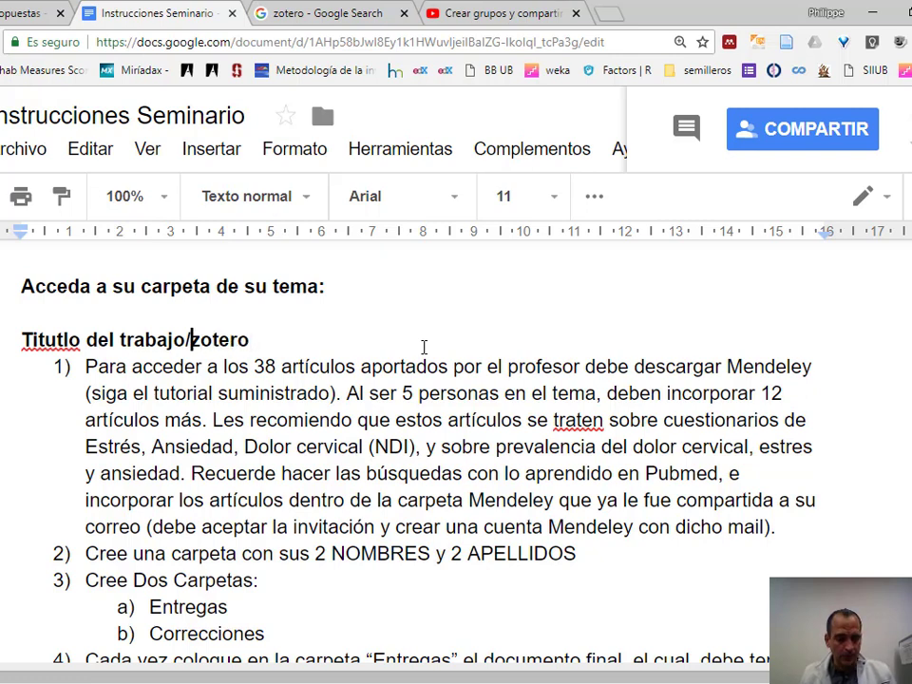
pyautogui.press('Delete')
pyautogui.write('Z')
pyautogui.press('End')
pyautogui.write('/')
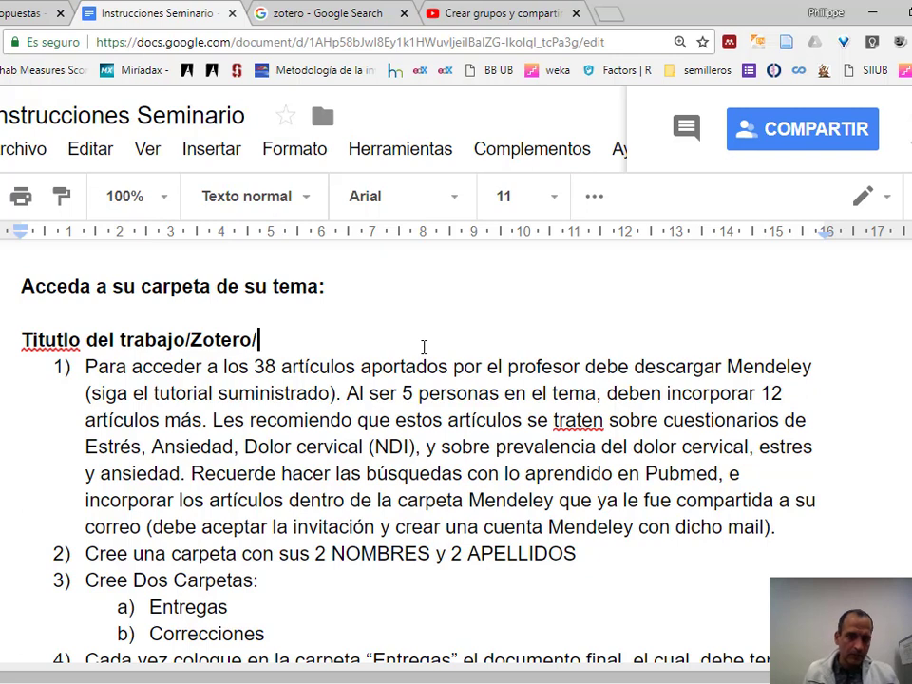
# Insert an empty line below the new heading and correct its first word to "Titulo"
pyautogui.press('Return')
pyautogui.press('BackSpace')
pyautogui.press('Home')
pyautogui.press('Right')
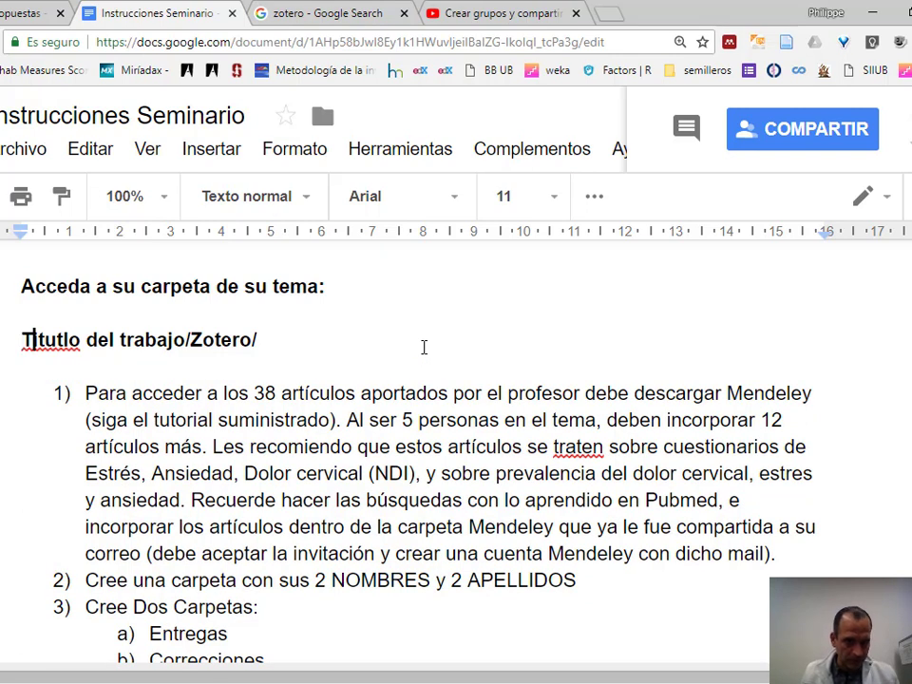
pyautogui.press('Right')
pyautogui.press('Right')
pyautogui.press('Right')
pyautogui.press('Delete')
pyautogui.press('End')
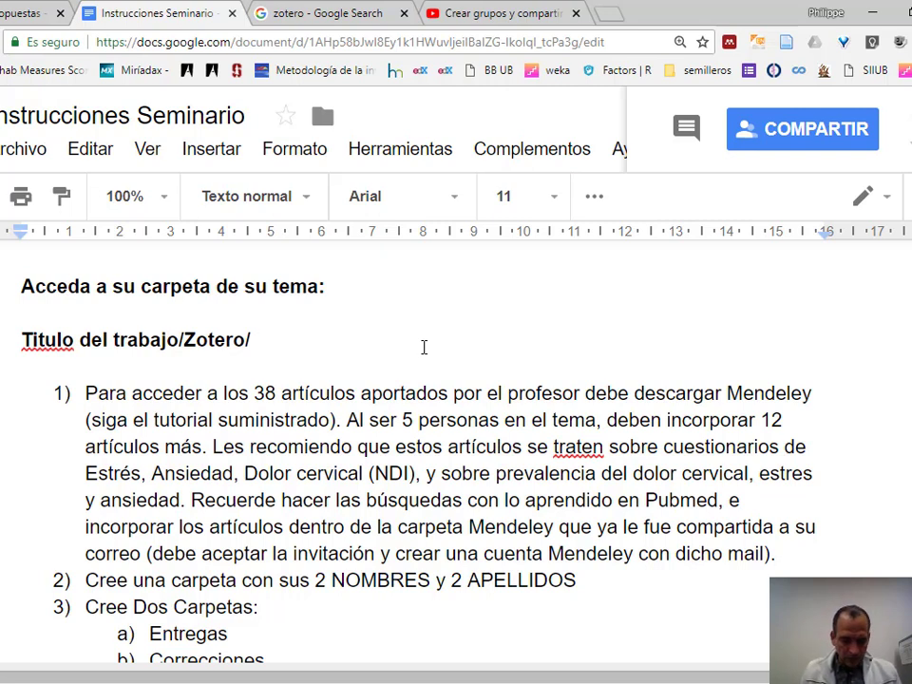
# Append "Problema/compromisos" to the end of the heading line
pyautogui.write('Probelm')
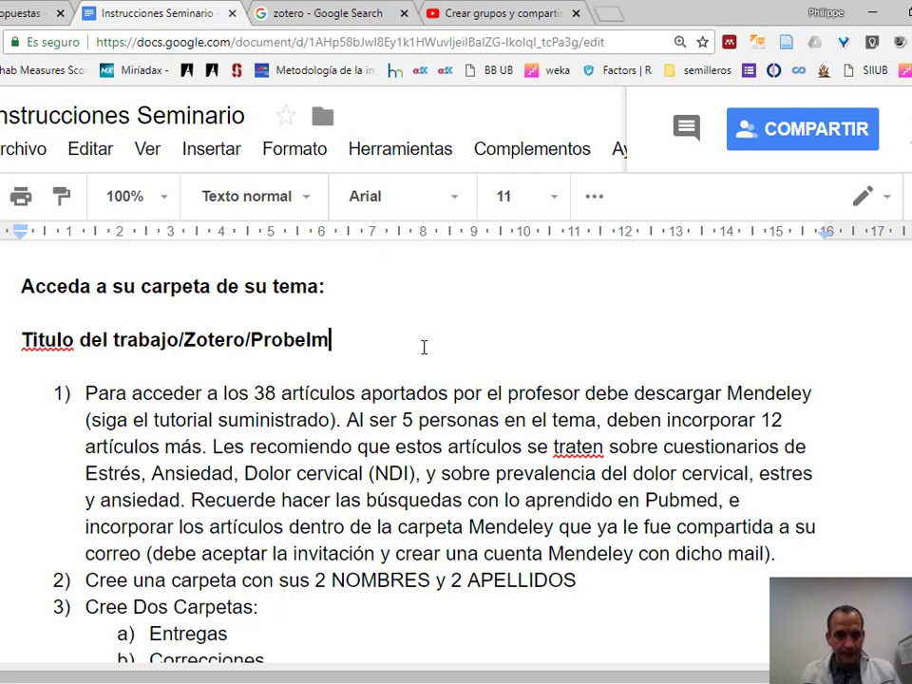
pyautogui.press('BackSpace')
pyautogui.press('BackSpace')
pyautogui.press('BackSpace')
pyautogui.write('lema.')
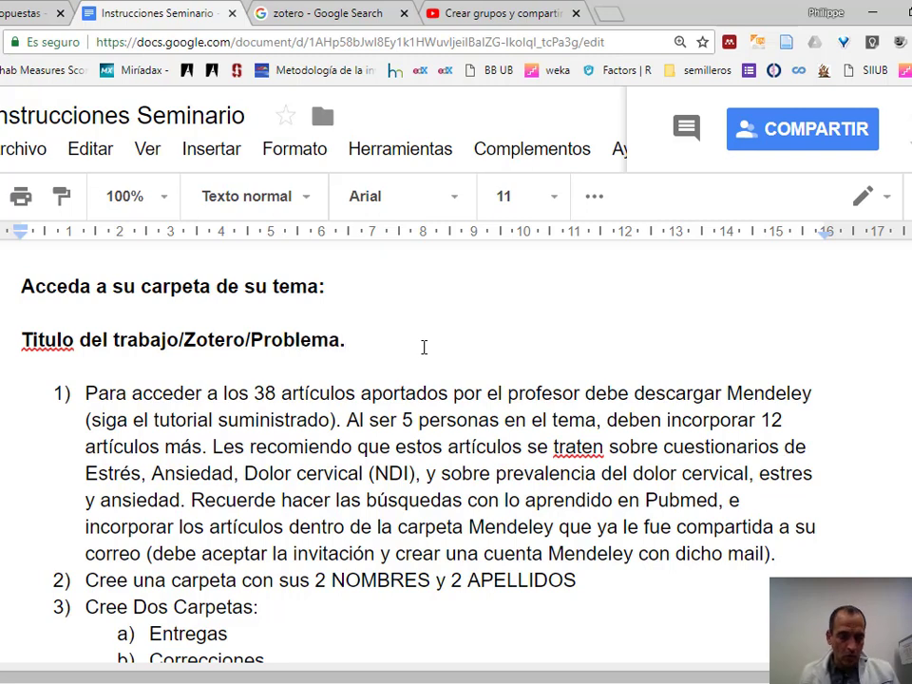
pyautogui.press('BackSpace')
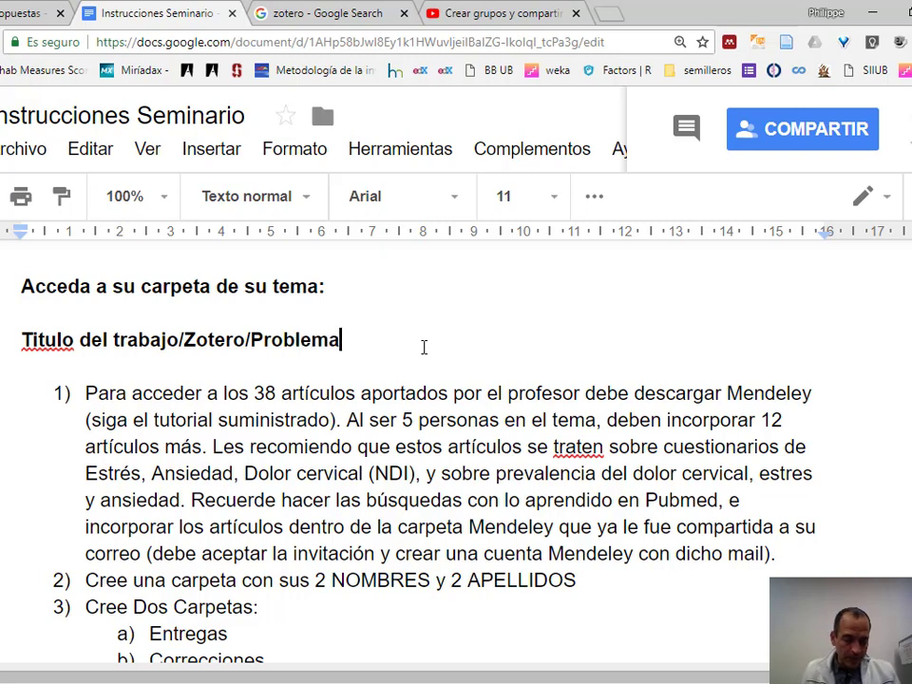
pyautogui.write('/compromisos')
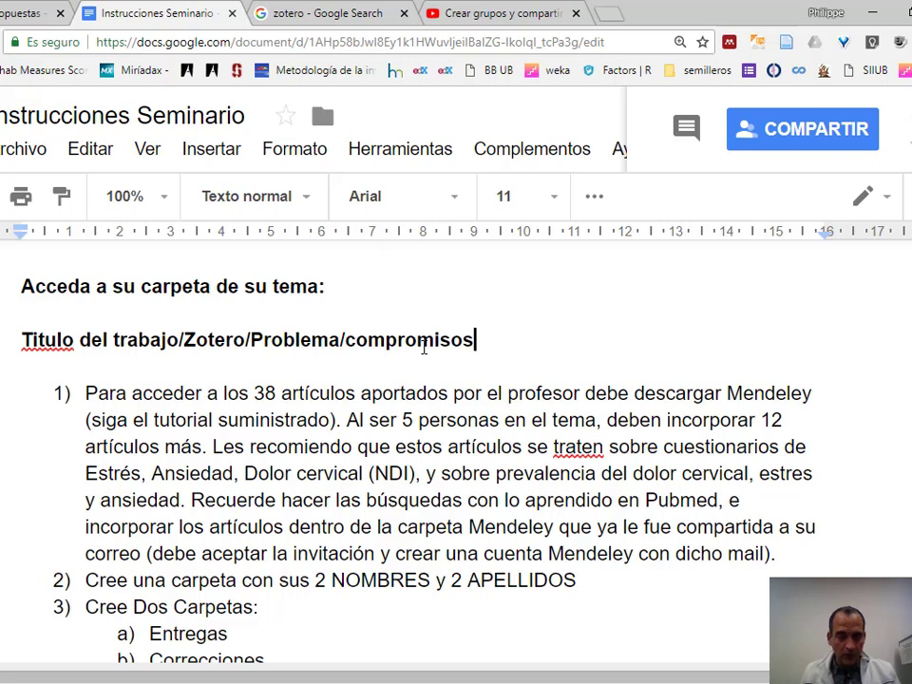
# Complete the heading by adding "y entregas" after "compromisos", with the spacing between the words corrected
pyautogui.write(' ye ntregas')
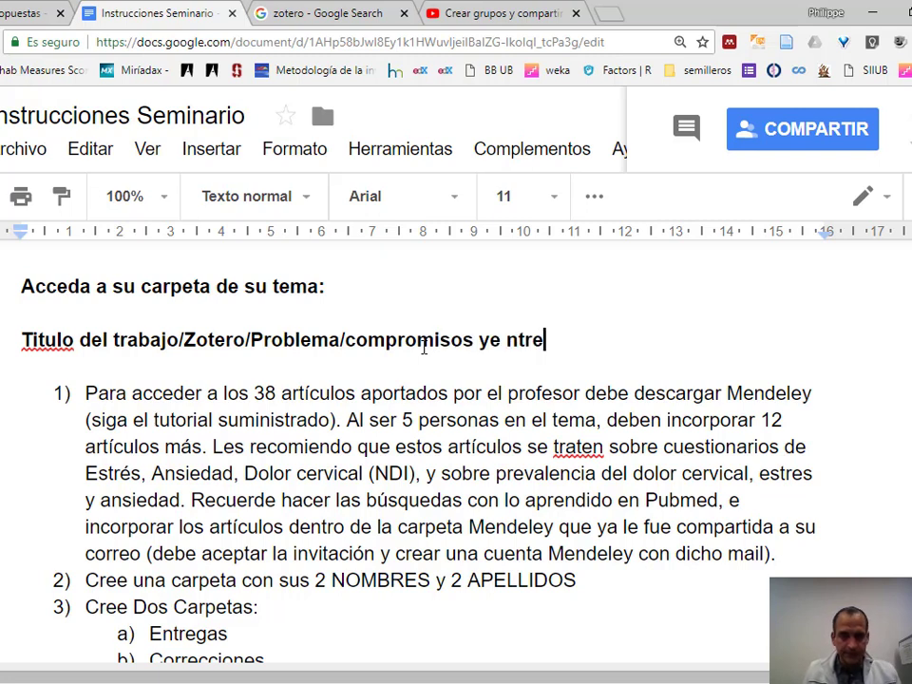
pyautogui.press('Left')
pyautogui.press('Left')
pyautogui.press('Left')
pyautogui.press('Left')
pyautogui.press('Left')
pyautogui.press('Left')
pyautogui.press('Left')
pyautogui.press('Left')
pyautogui.press('Left')
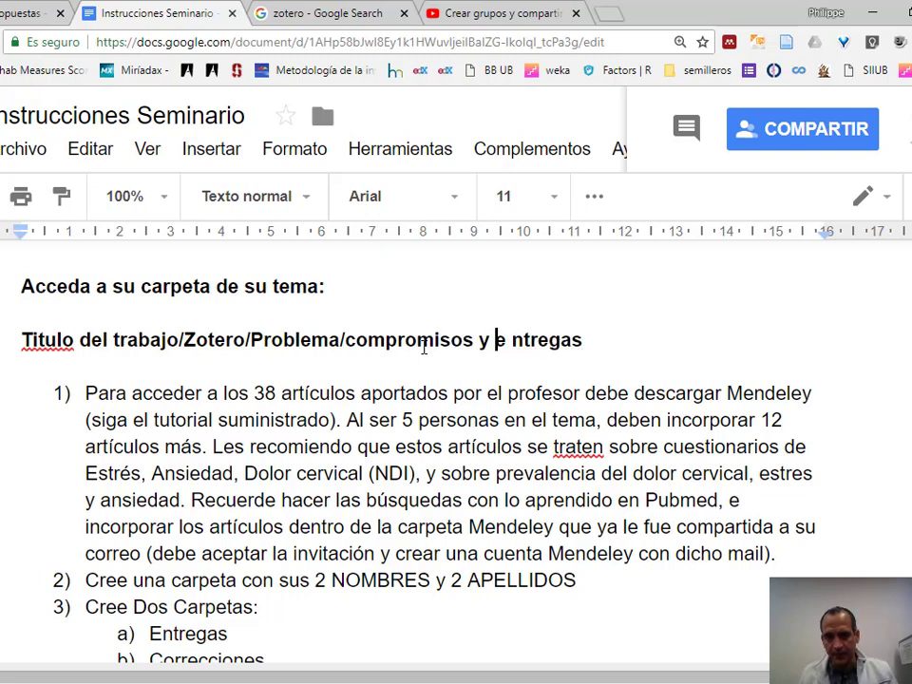
pyautogui.press('Right')
pyautogui.press('Delete')
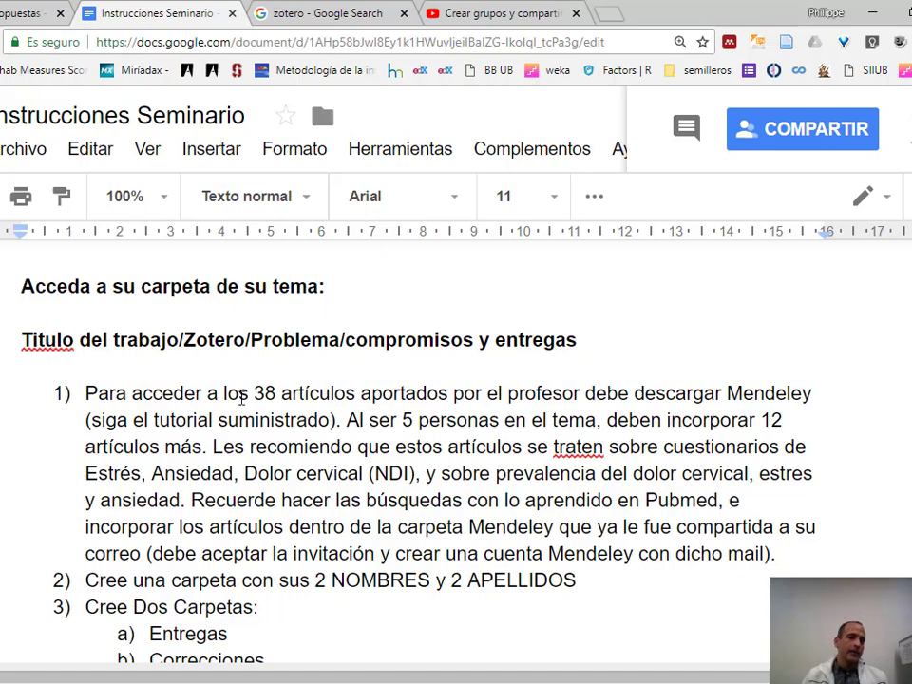
# Switch to Mendeley and browse the Self manipulation group, the 0students LBP risks RS folder and the 1 SELF CRACK folder
pyautogui.click(265, 393)
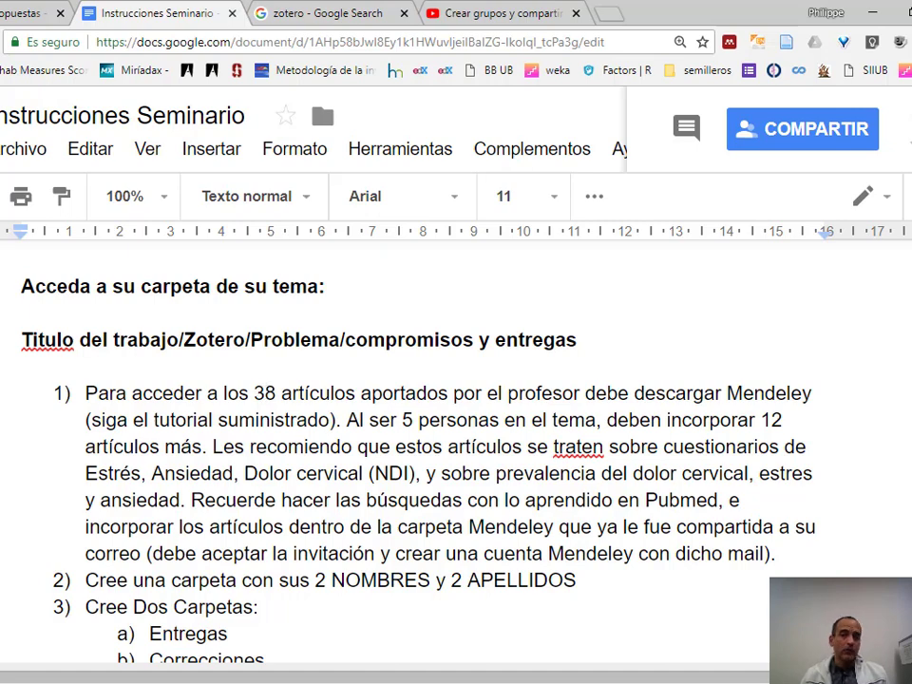
pyautogui.hotkey('alt', 'Tab')
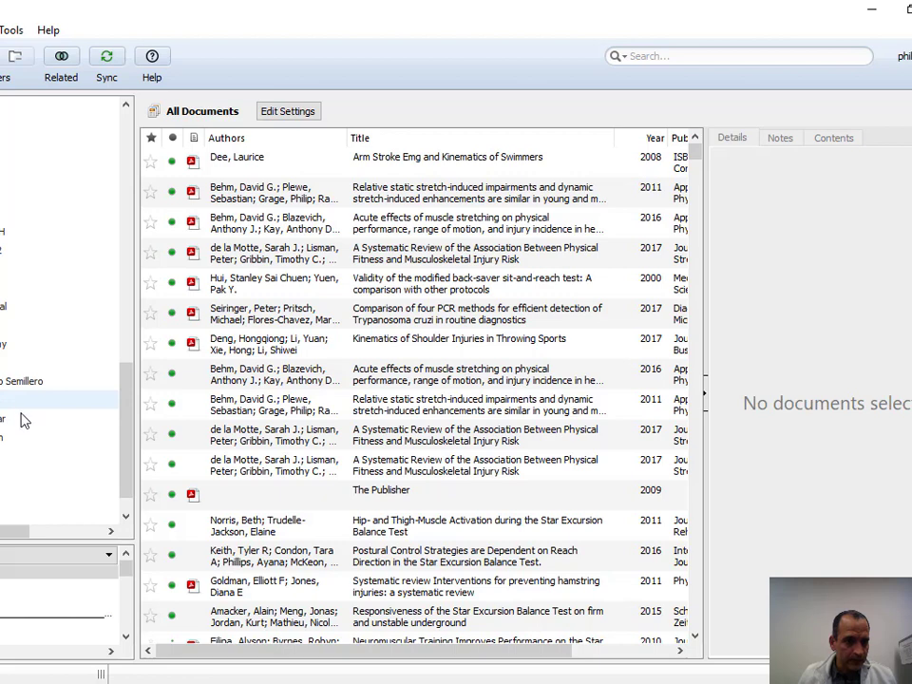
pyautogui.click(8, 439)
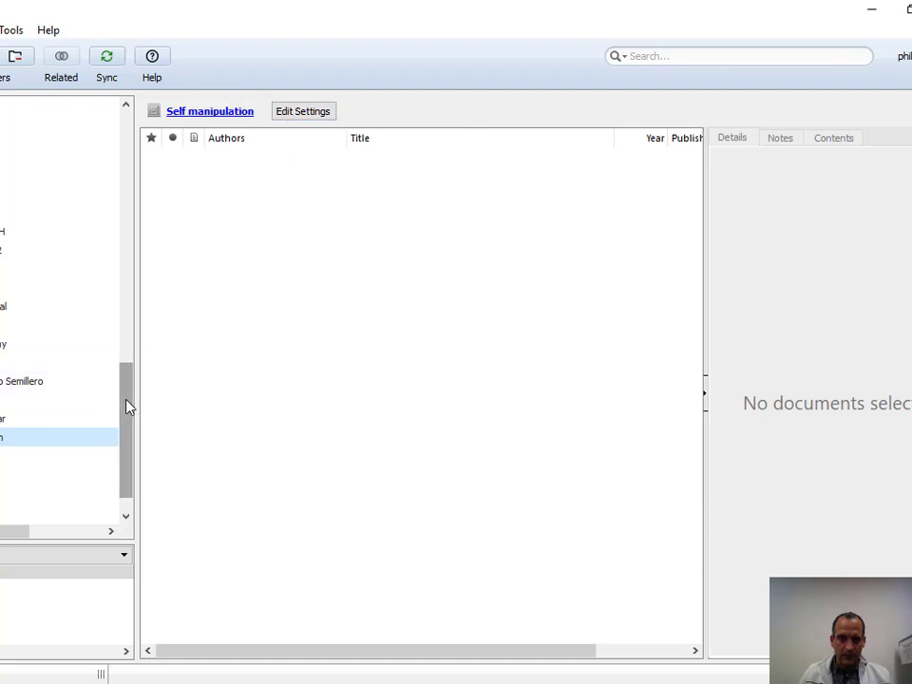
pyautogui.moveTo(126, 404); pyautogui.dragTo(118, 184)
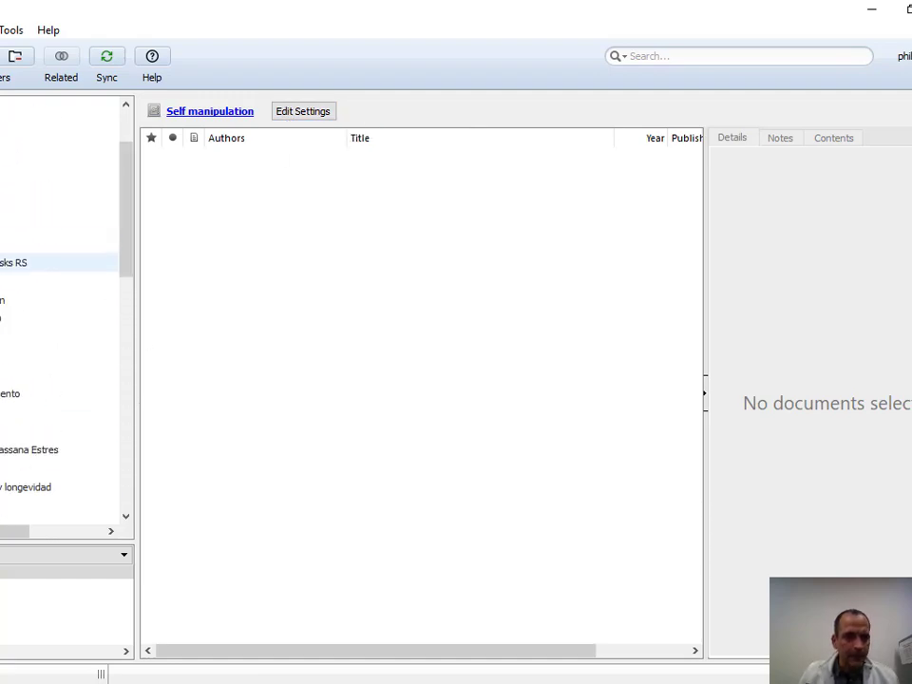
pyautogui.click(105, 262)
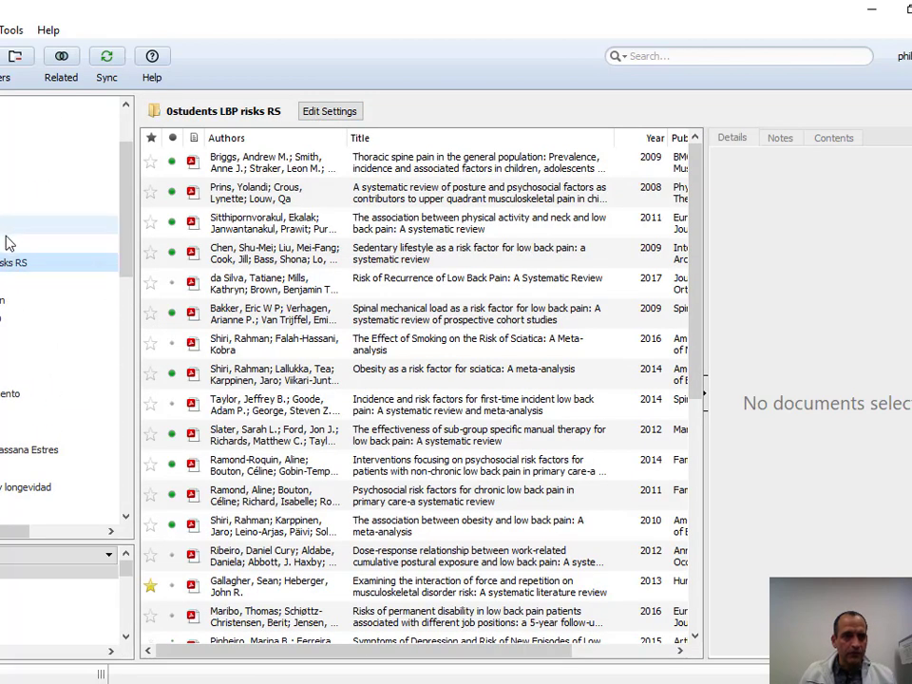
pyautogui.click(3, 283)
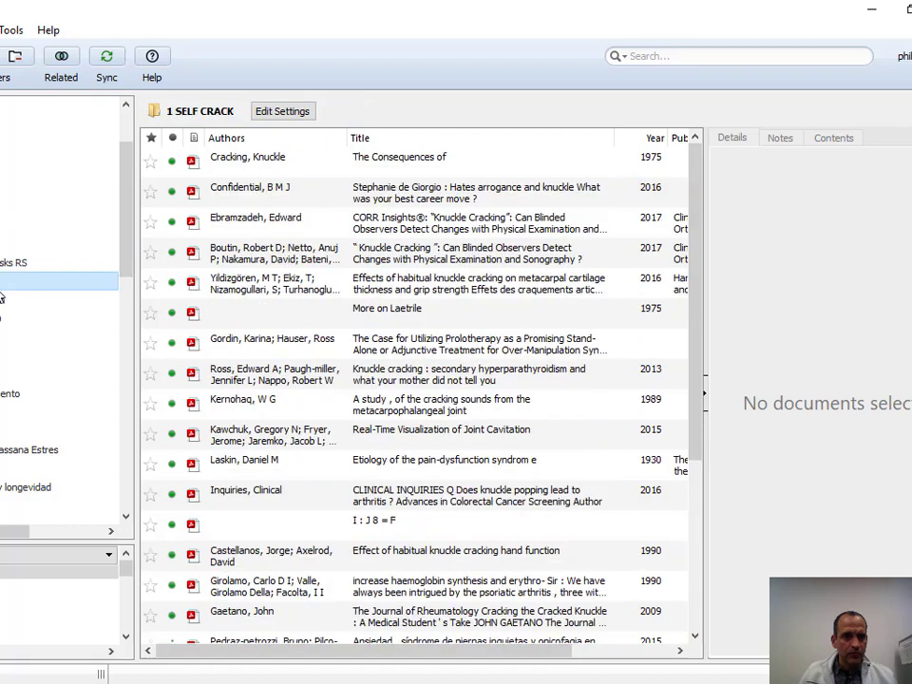
# Select the article "The Consequences of" in the 1 SELF CRACK folder and look through the article list
pyautogui.click(278, 163)
pyautogui.scroll(-3, 440, 378)
pyautogui.scroll(3, 331, 417)
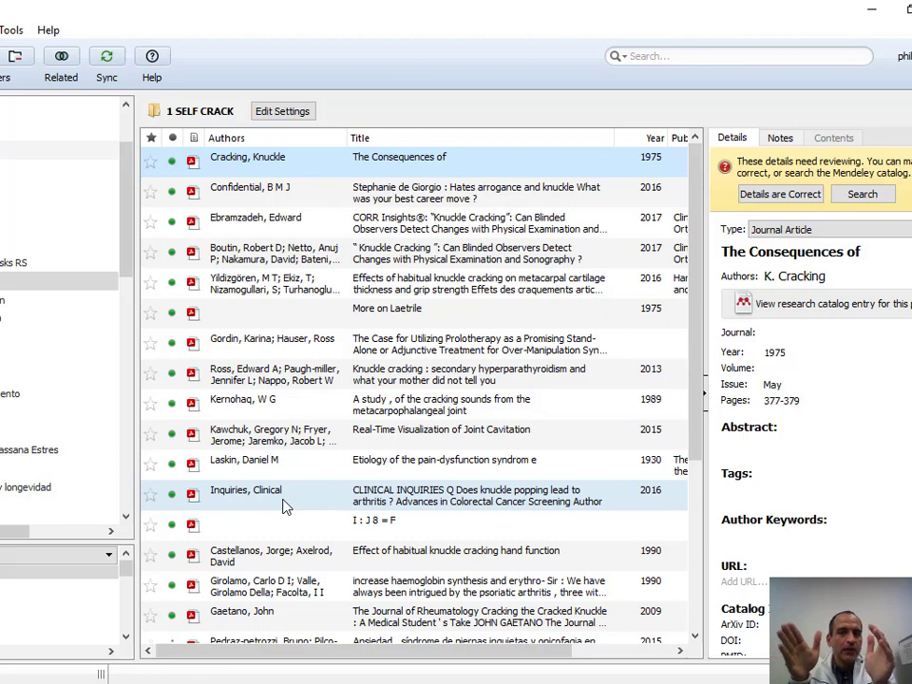
# Sort the 1 SELF CRACK articles by year from newest to oldest and select the 1971 "Cracking joints" study
pyautogui.click(641, 140)
pyautogui.click(641, 141)
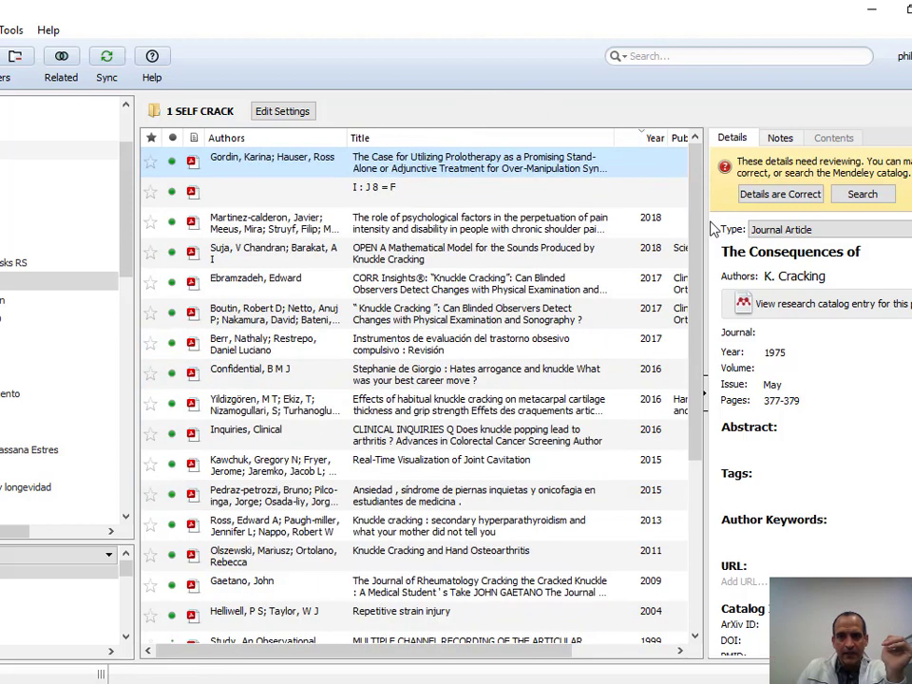
pyautogui.scroll(-3, 418, 398)
pyautogui.scroll(-2, 701, 585)
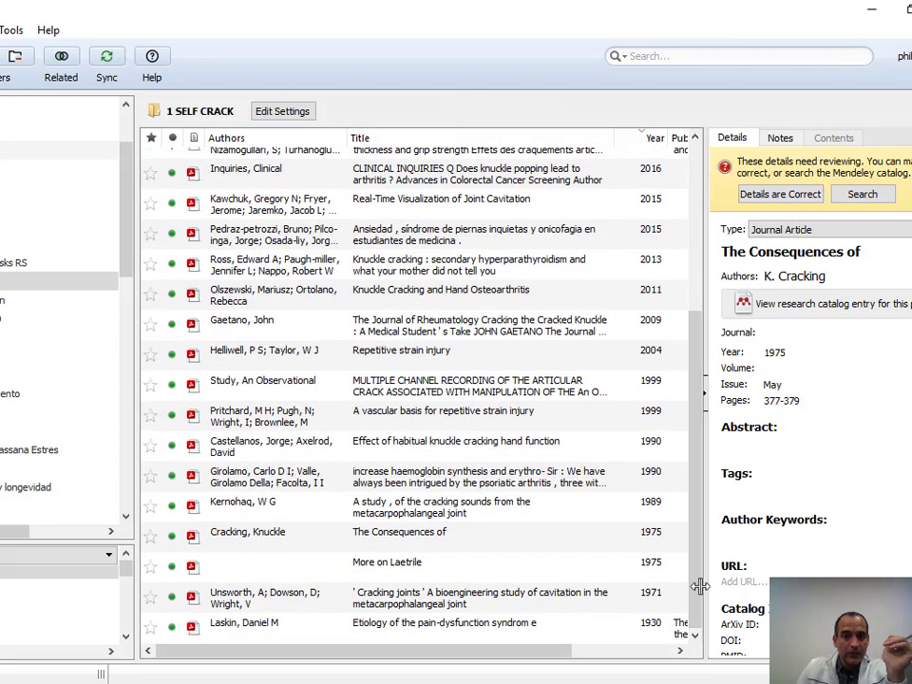
pyautogui.click(560, 592)
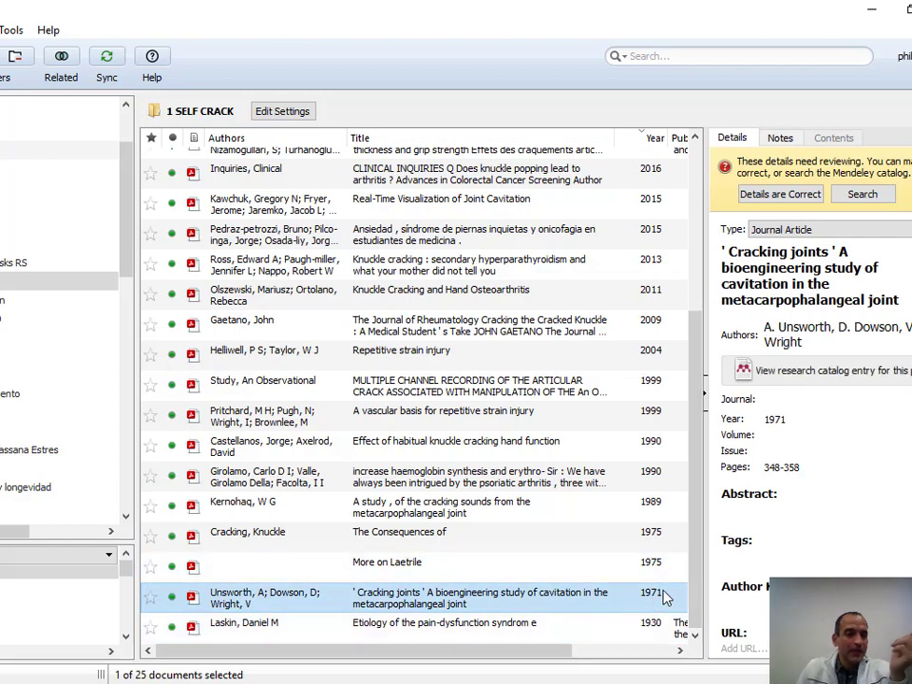
# View the details of the undated prolotherapy article and the 2018 article on psychological factors in chronic shoulder pain
pyautogui.moveTo(698, 579); pyautogui.dragTo(705, 563)
pyautogui.scroll(3, 705, 562)
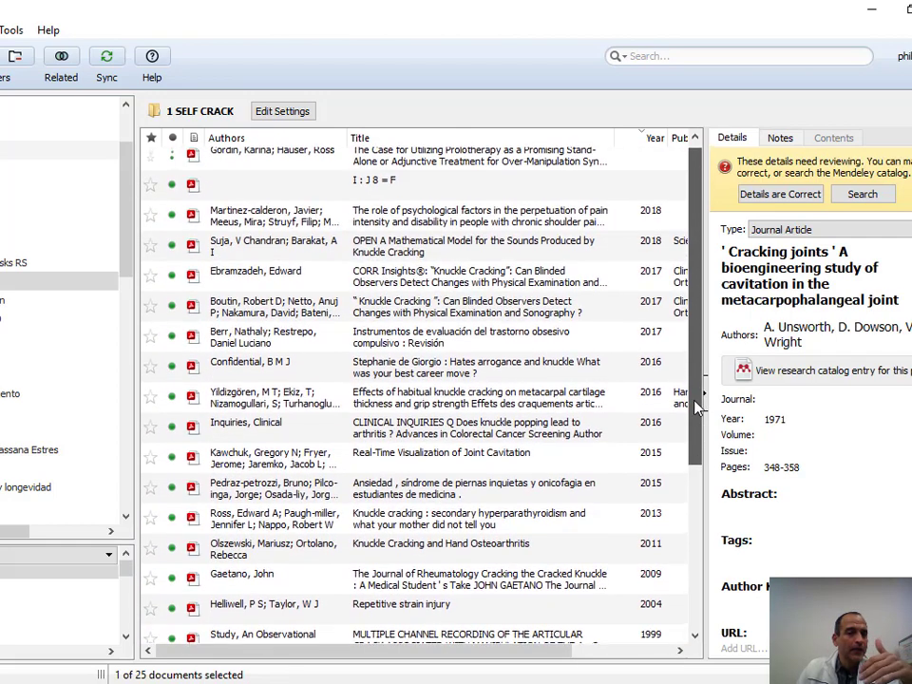
pyautogui.click(465, 182)
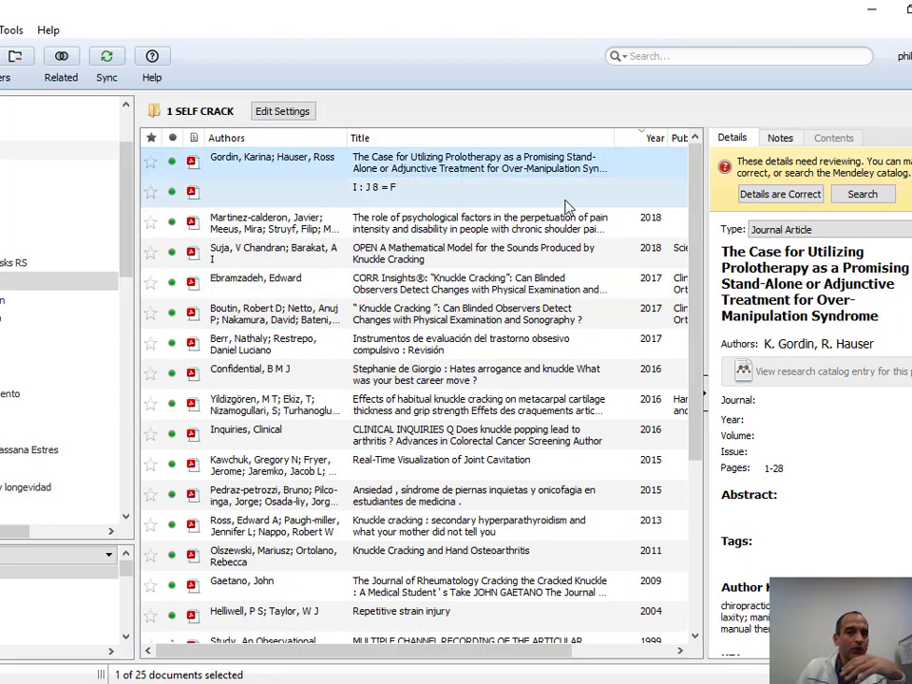
pyautogui.click(562, 234)
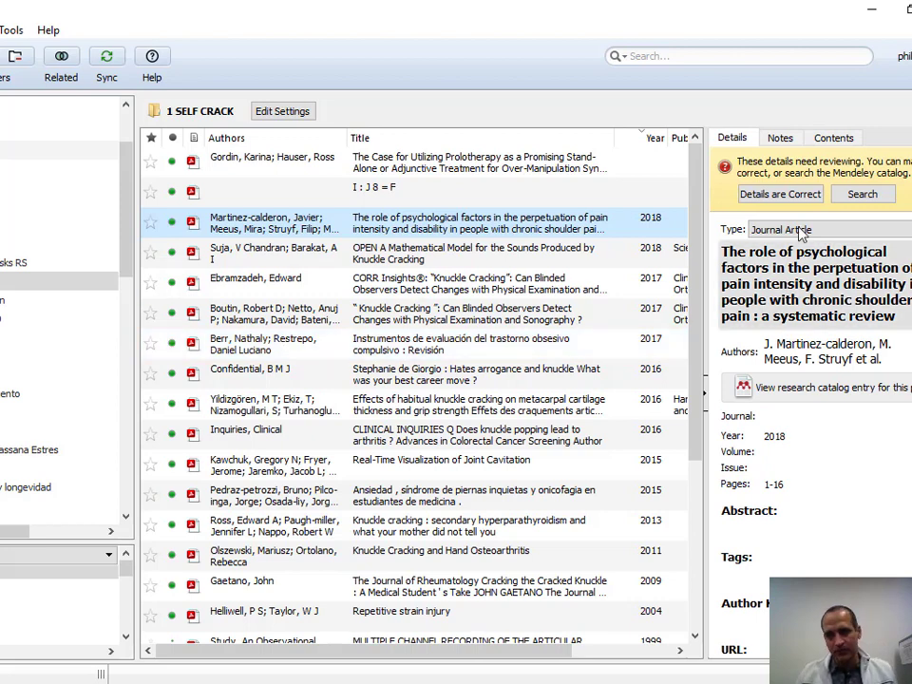
# Switch back to the Instrucciones Seminario document and highlight the opening of point 1, through "Al ser 5 personas"
pyautogui.hotkey('alt', 'Tab')
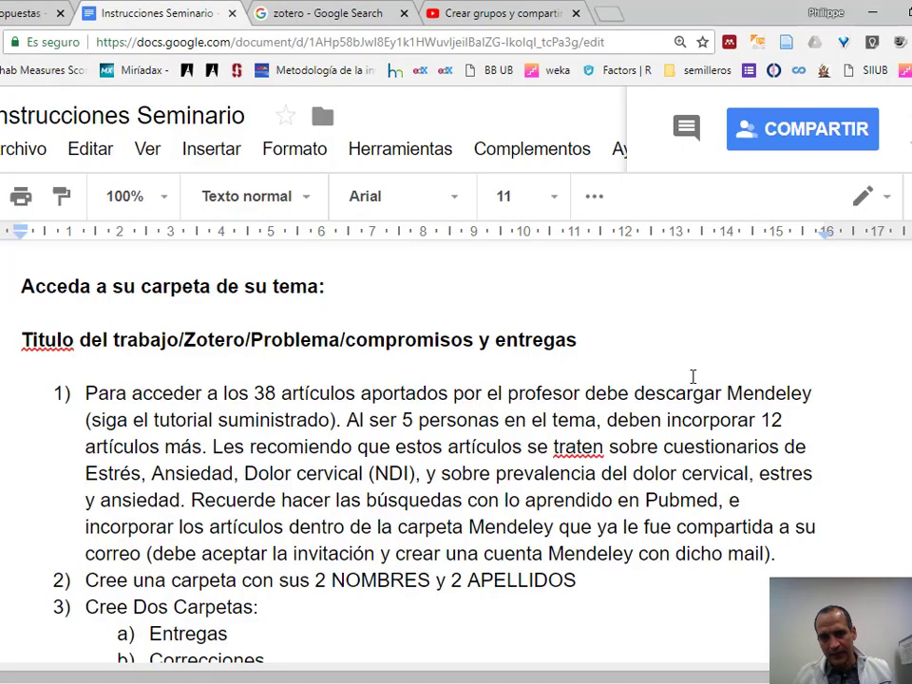
pyautogui.scroll(-2, 524, 490)
pyautogui.scroll(1, 521, 490)
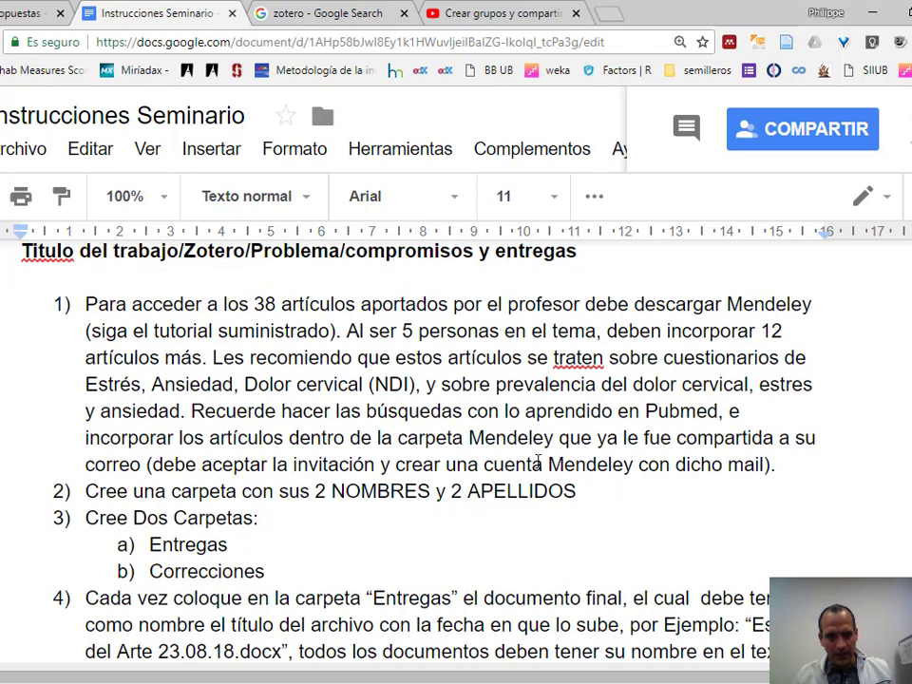
pyautogui.moveTo(100, 304); pyautogui.dragTo(491, 323)
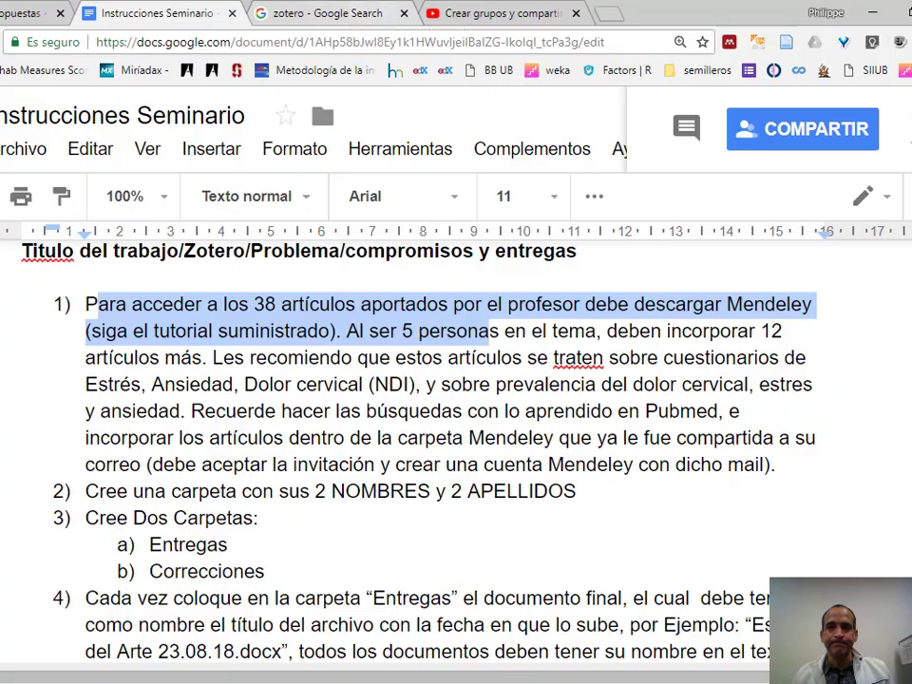
# Switch to Everything and search all files for "estados del"
pyautogui.hotkey('alt', 'Tab')
pyautogui.click(458, 51)
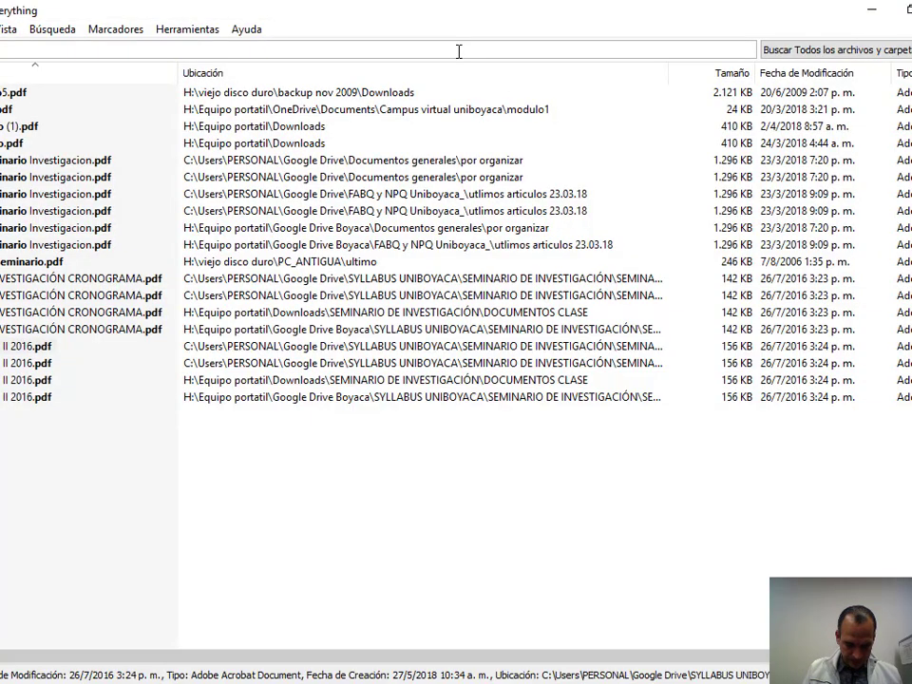
pyautogui.write('estados del')
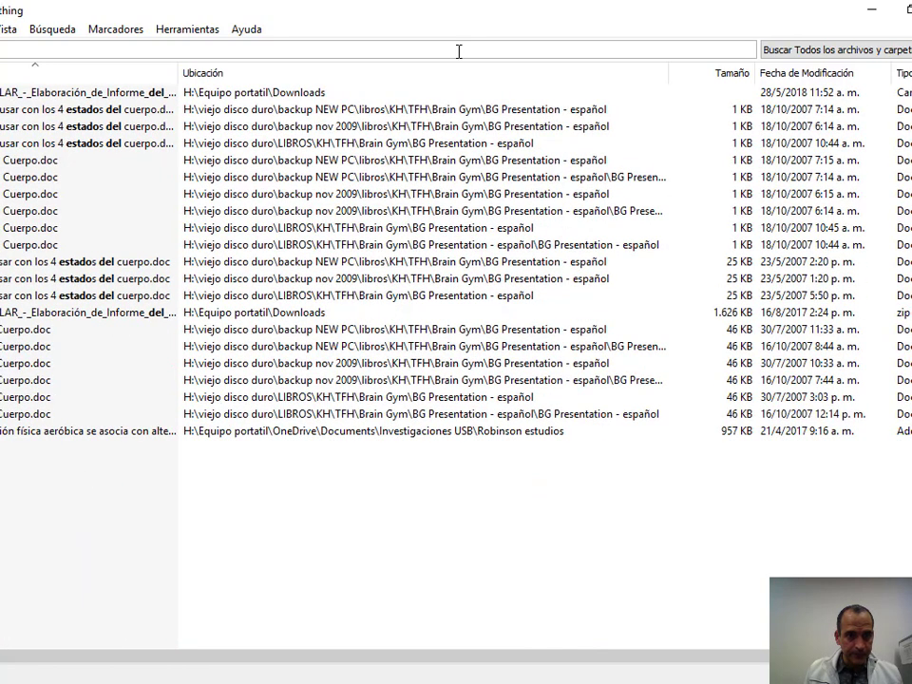
# Search the files for "antepro" and open the "ANTEPROYECTO correccion 4 6 18" Word document from Proyectos de Seminario 2018
pyautogui.hotkey('ctrl', 'a')
pyautogui.press('BackSpace')
pyautogui.write('antepro')
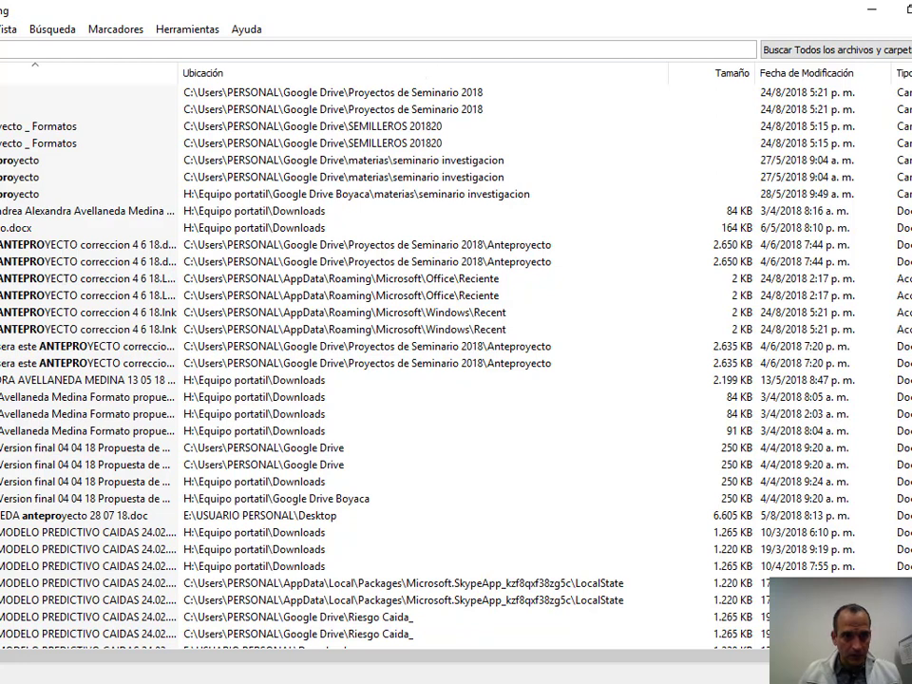
pyautogui.doubleClick(95, 244)
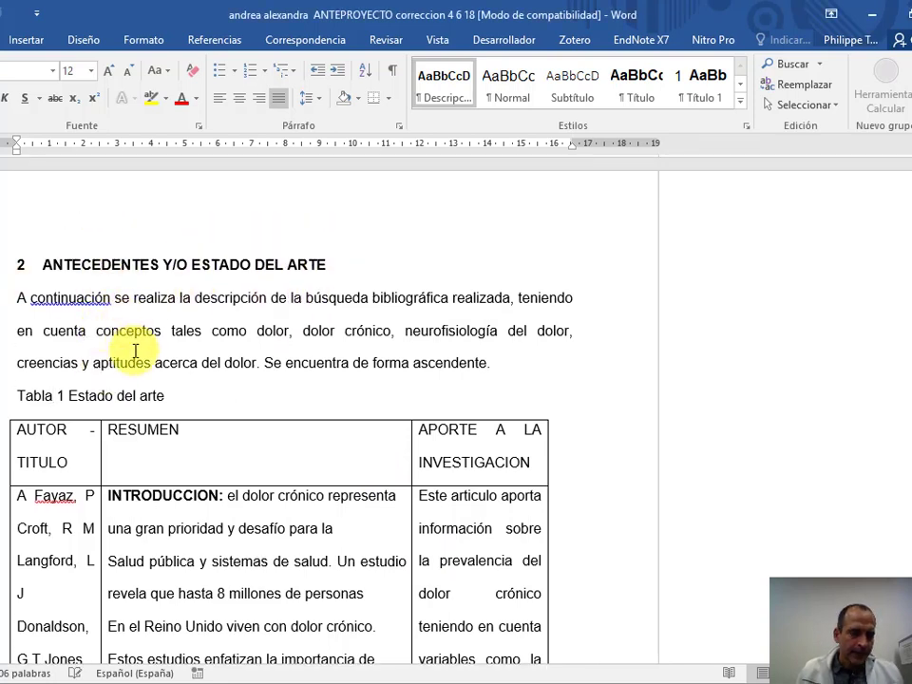
# Select the whole state-of-the-art table (Tabla 1) and examine its author-title, summary and research contribution columns
pyautogui.click(5, 414)
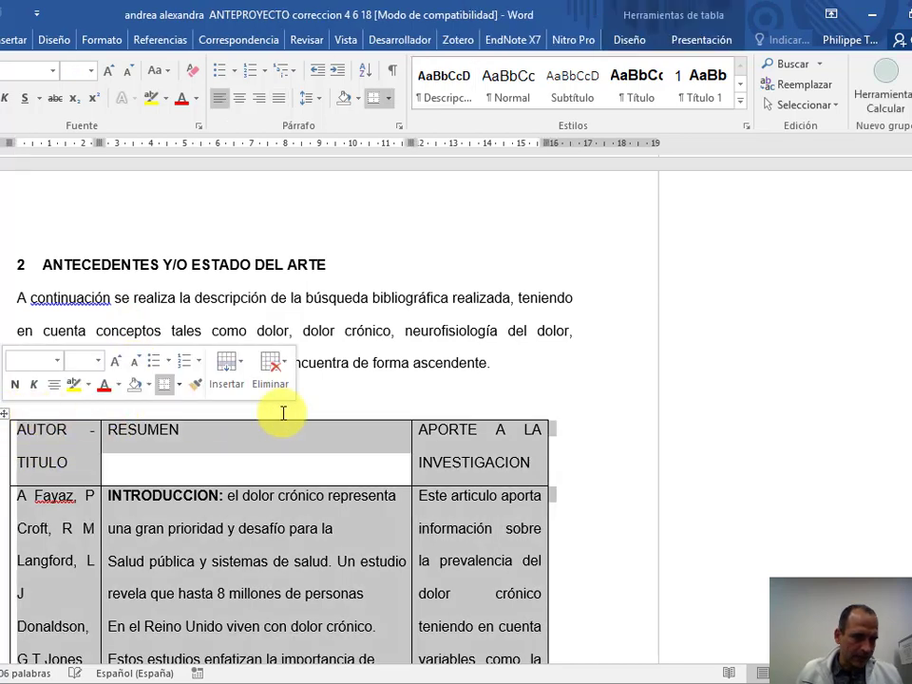
pyautogui.scroll(-1, 427, 460)
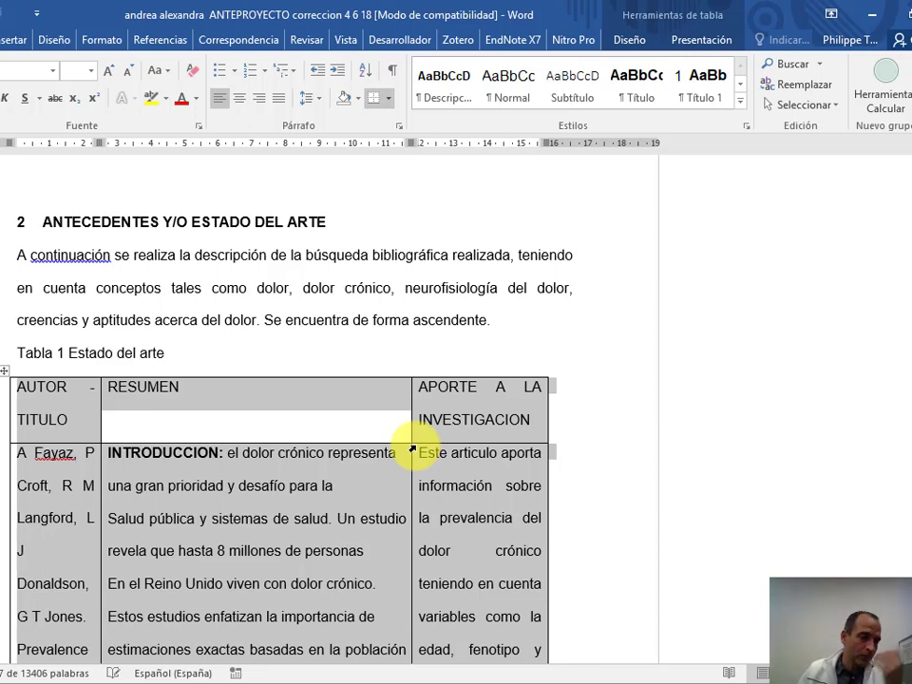
pyautogui.scroll(-1, 20, 375)
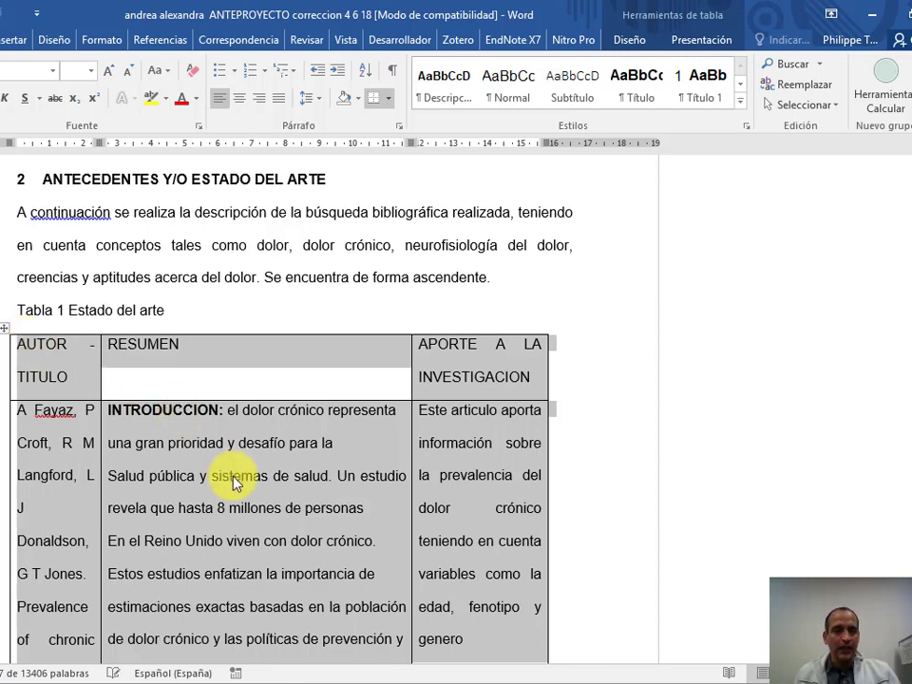
pyautogui.scroll(-1, 213, 366)
pyautogui.click(6, 284)
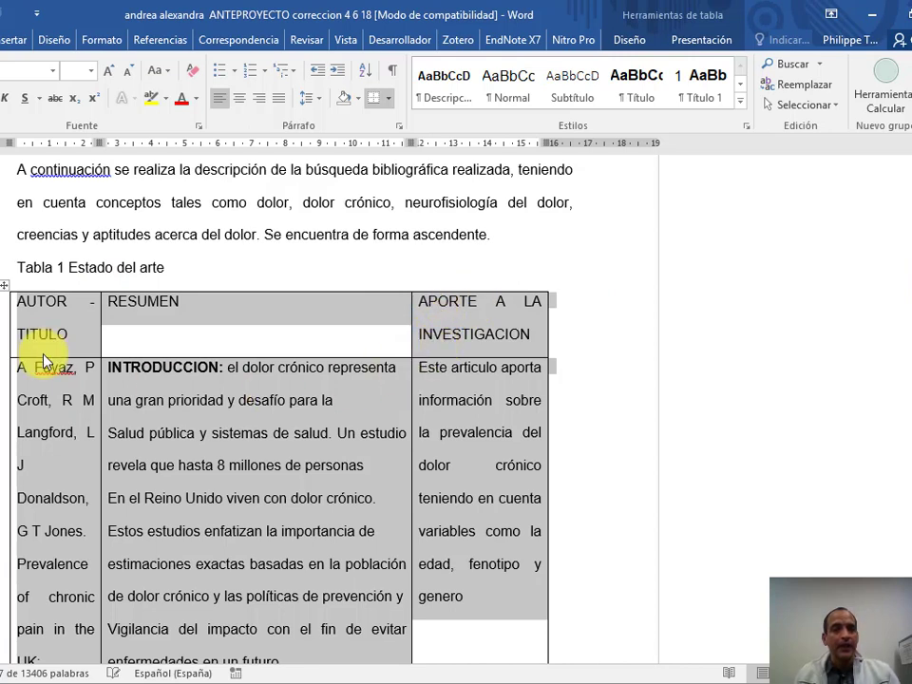
pyautogui.scroll(-1, 136, 397)
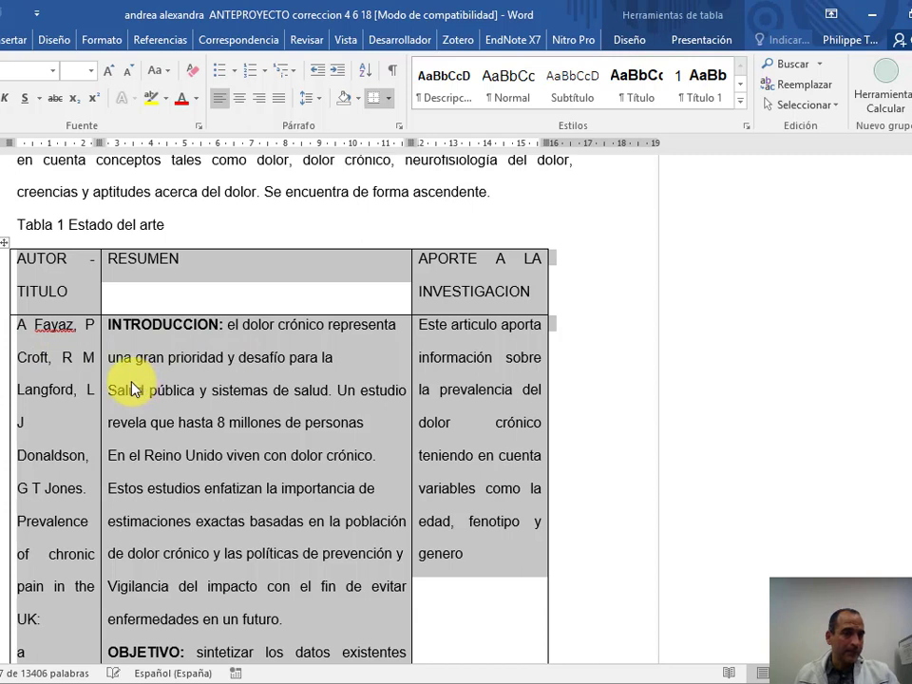
pyautogui.scroll(-1, 128, 385)
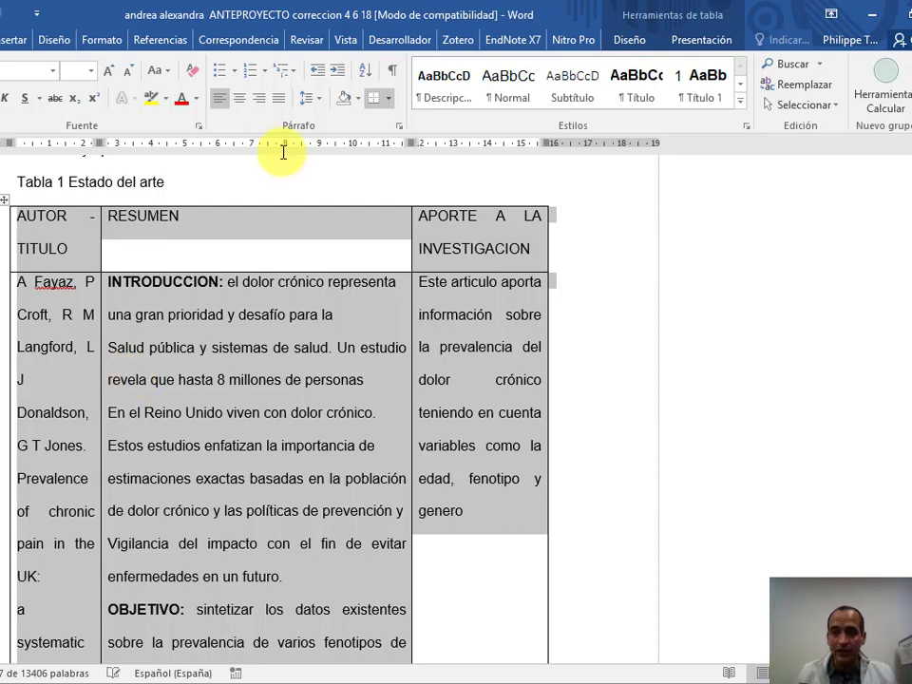
# Switch to the Instrucciones Seminario document and highlight the questionnaire topics, "NDI" and "prevalencia del dolor cervical" in point 1
pyautogui.hotkey('alt', 'Tab')
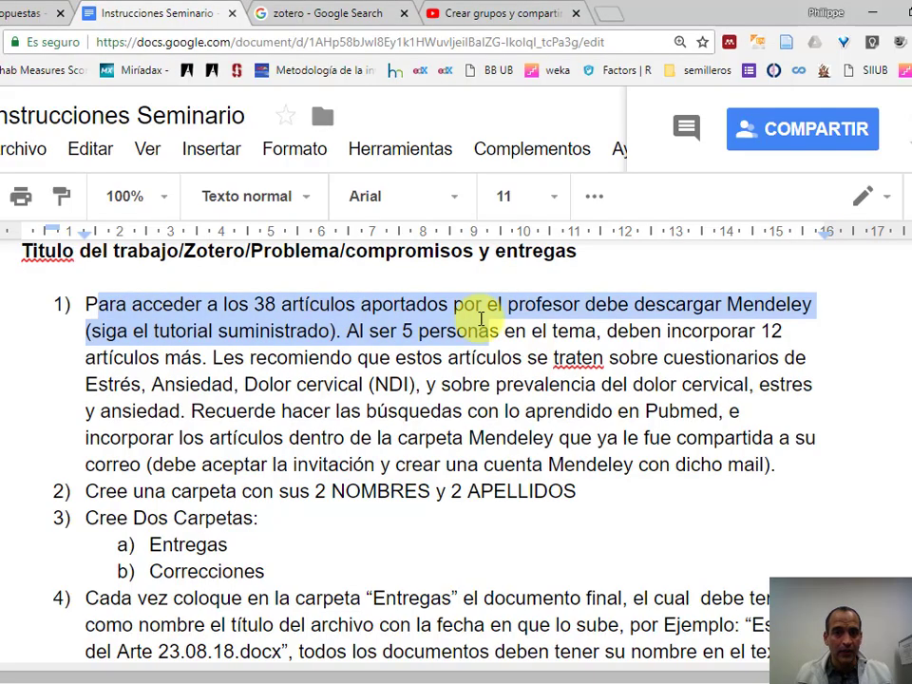
pyautogui.click(553, 330)
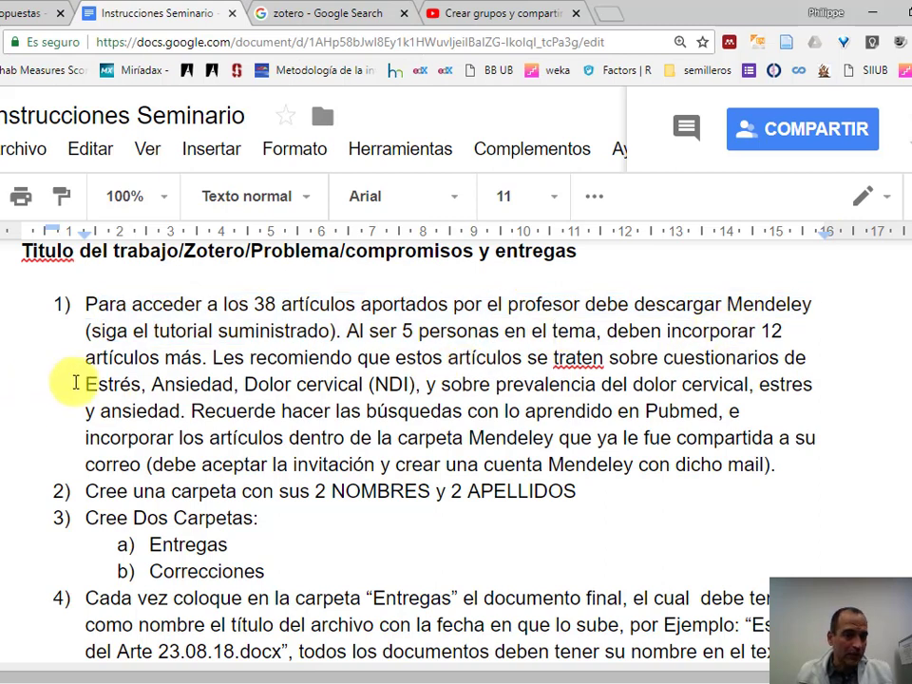
pyautogui.moveTo(85, 380); pyautogui.dragTo(408, 383)
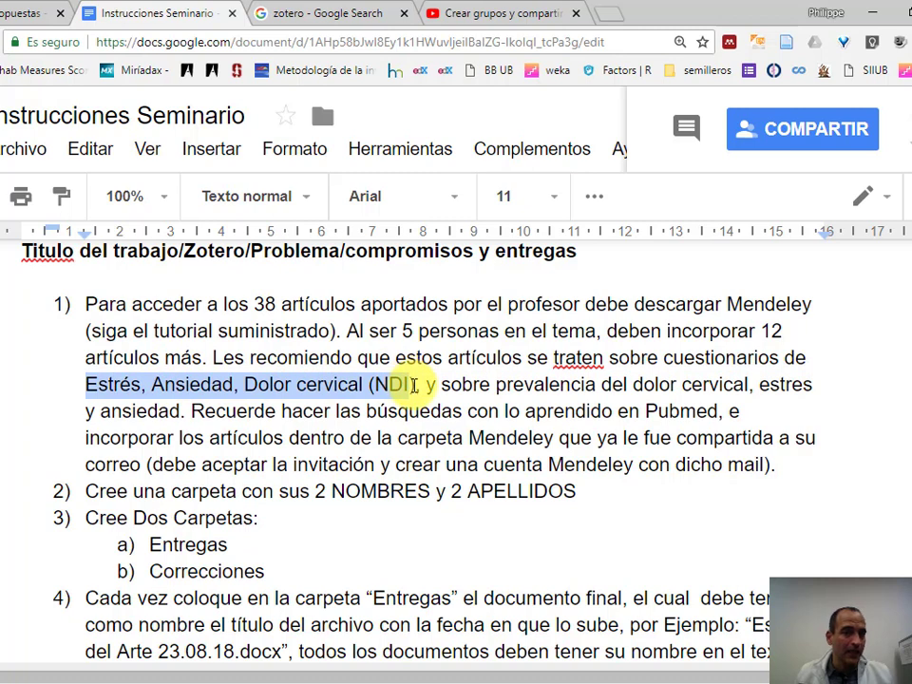
pyautogui.doubleClick(400, 382)
pyautogui.click(383, 382)
pyautogui.doubleClick(381, 385)
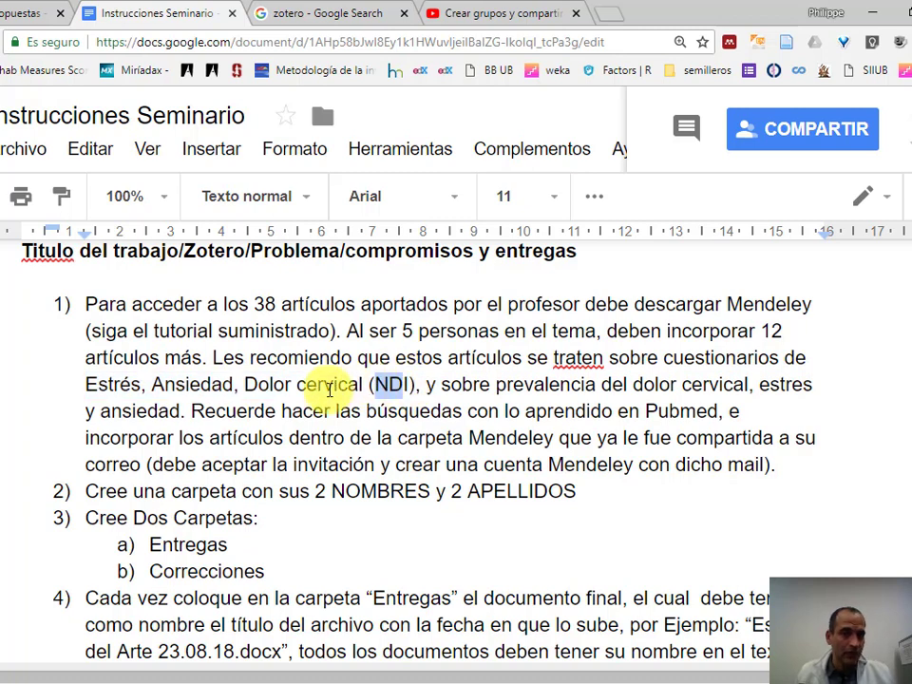
pyautogui.click(513, 384)
pyautogui.moveTo(483, 384); pyautogui.dragTo(745, 383)
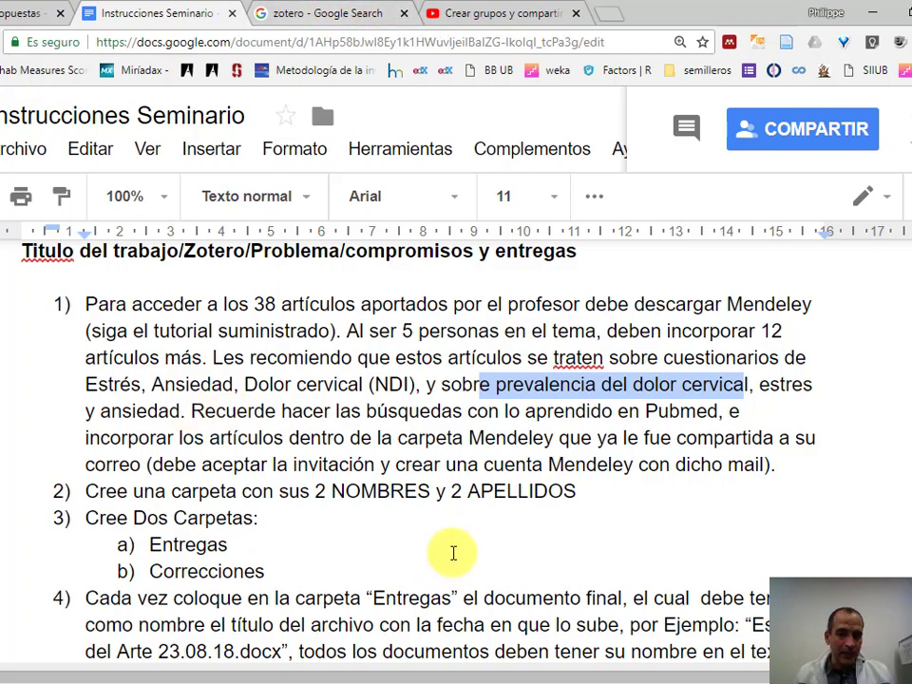
# Highlight the two Zotero tutorial links in point 7, clear the selection and return to the opening points
pyautogui.scroll(-5, 441, 541)
pyautogui.moveTo(145, 579); pyautogui.dragTo(447, 605)
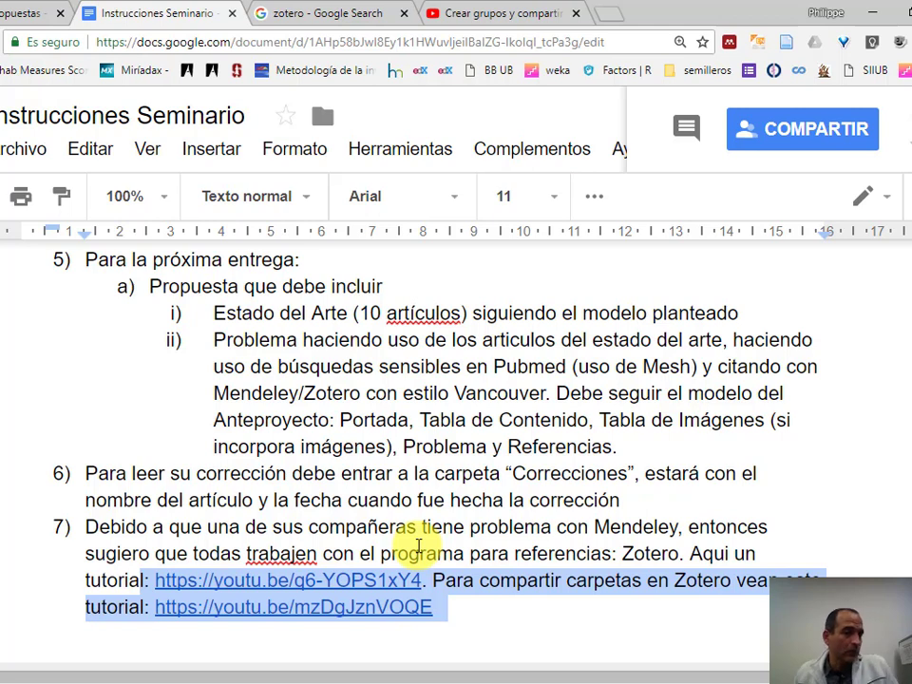
pyautogui.click(132, 551)
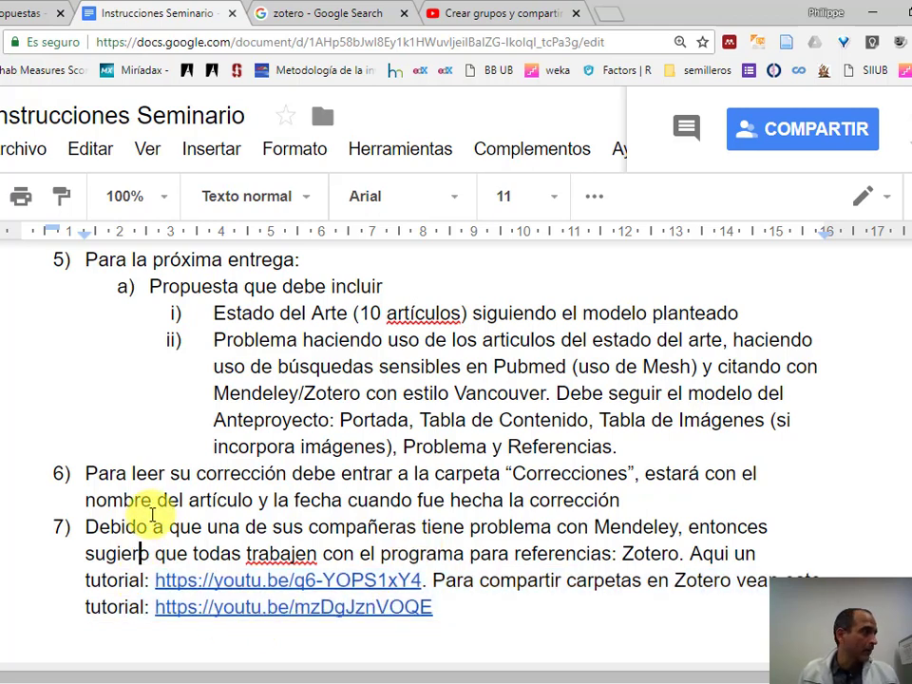
pyautogui.scroll(8, 309, 499)
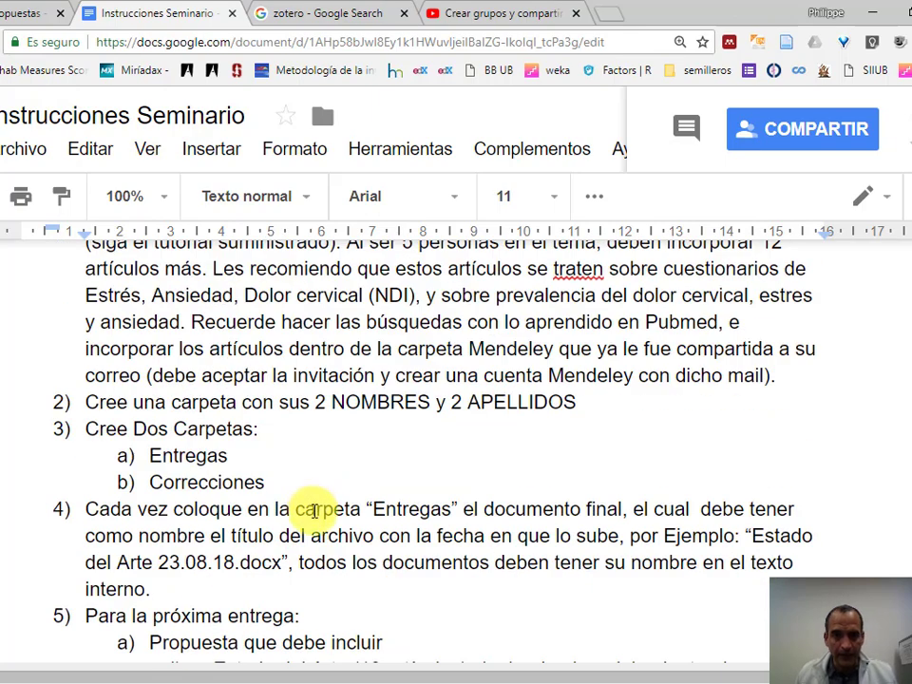
pyautogui.scroll(-2, 315, 512)
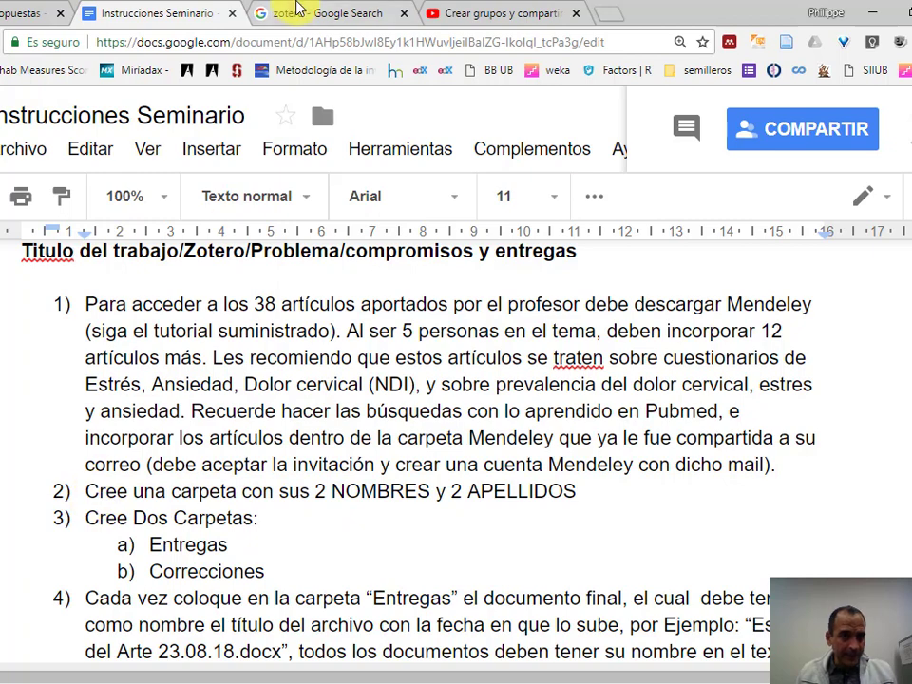
# Switch to Google Drive, go up to the SEMINARIO INVESTIGACION 201820 folder and bring up the options for creating a new folder there
pyautogui.click(23, 12)
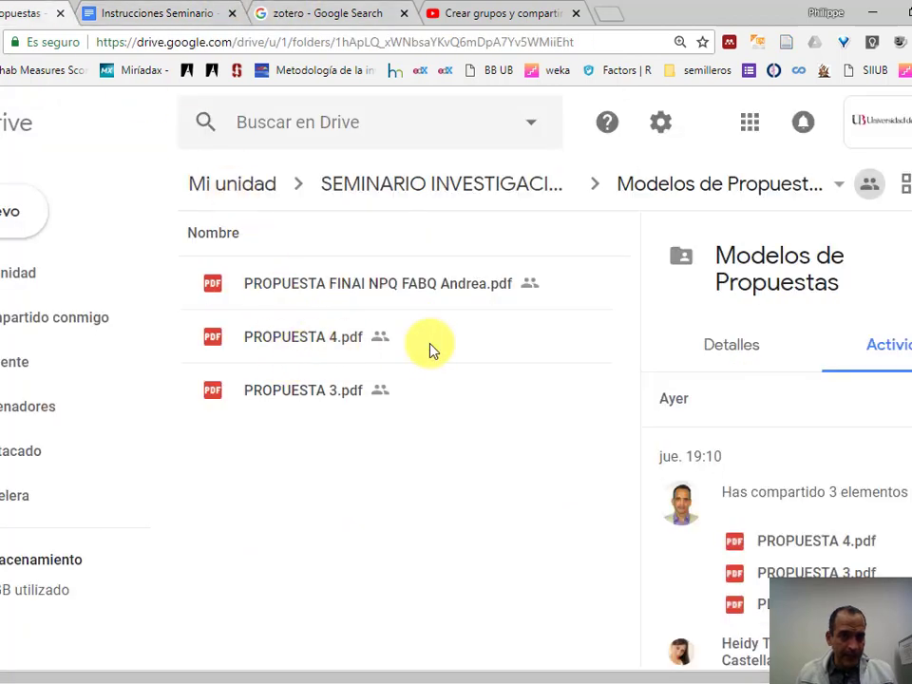
pyautogui.click(484, 182)
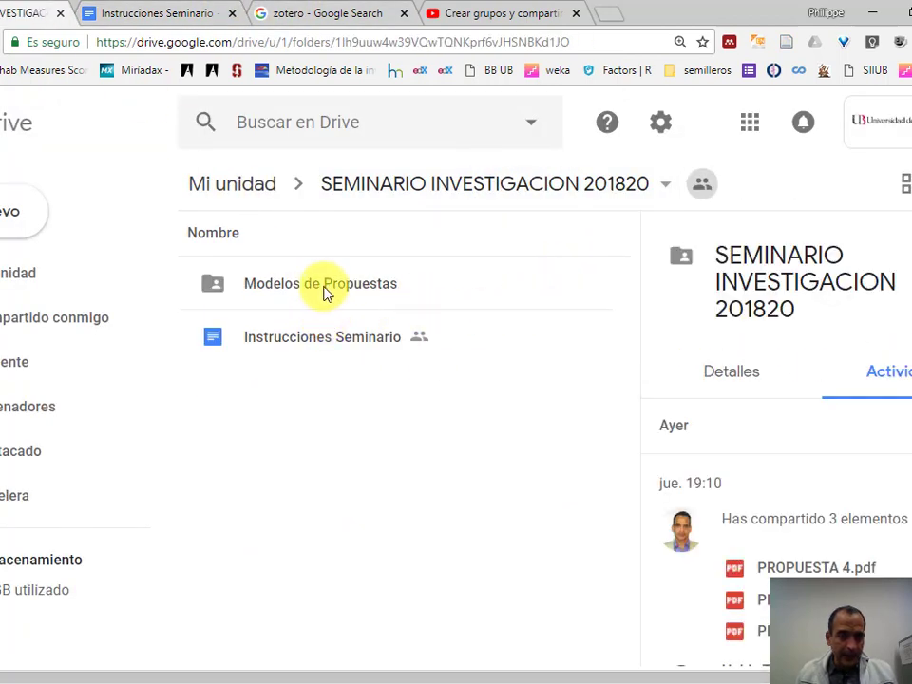
pyautogui.click(324, 297)
pyautogui.rightClick(316, 376)
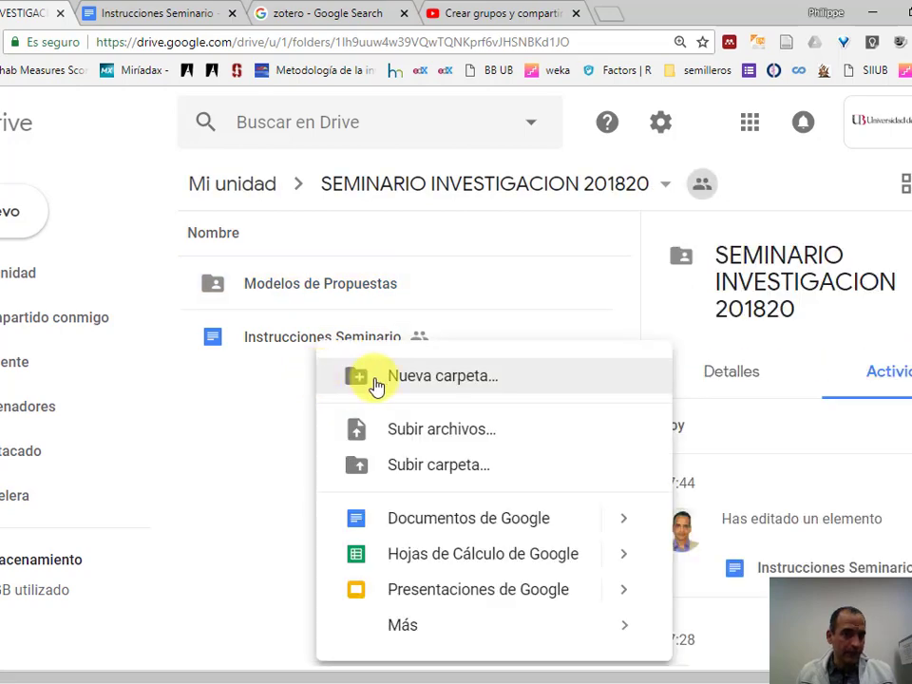
# Return to the Instrucciones Seminario document and highlight the example file name "Estado del Arte 23.08.18.docx" and its date in point 4
pyautogui.click(173, 12)
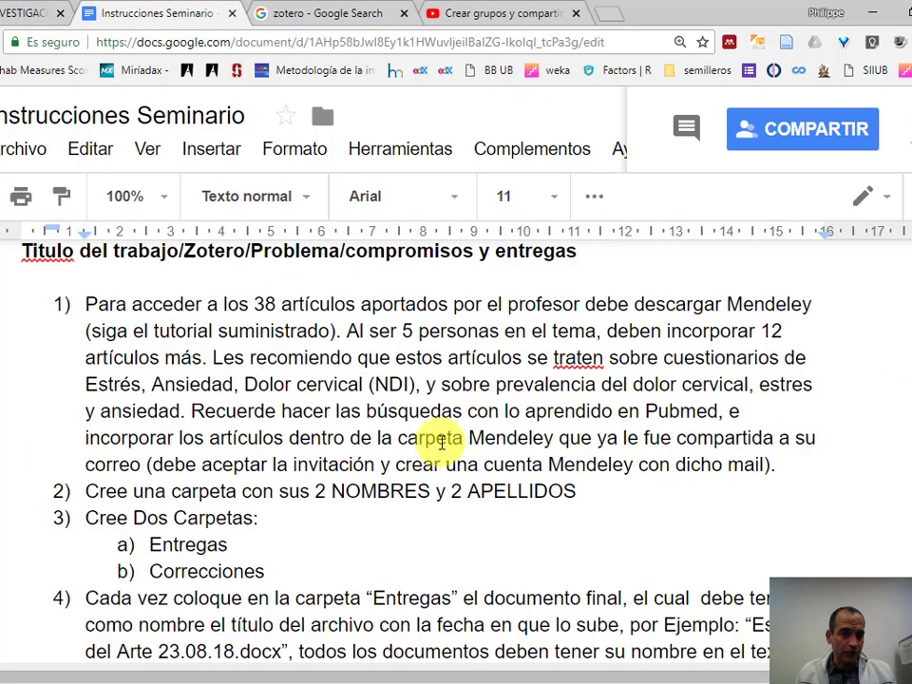
pyautogui.scroll(-1, 254, 429)
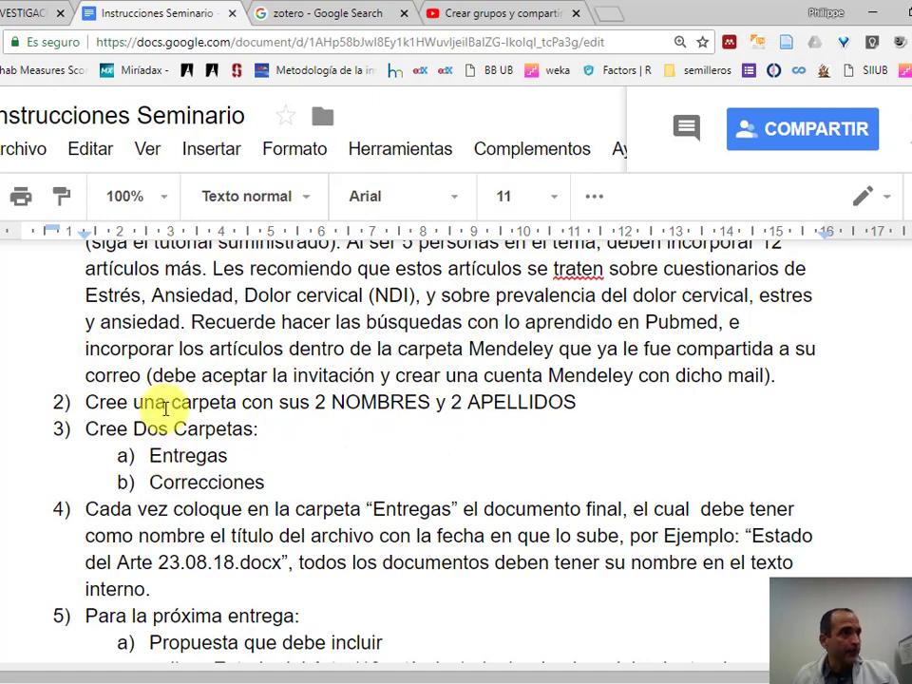
pyautogui.scroll(-1, 425, 455)
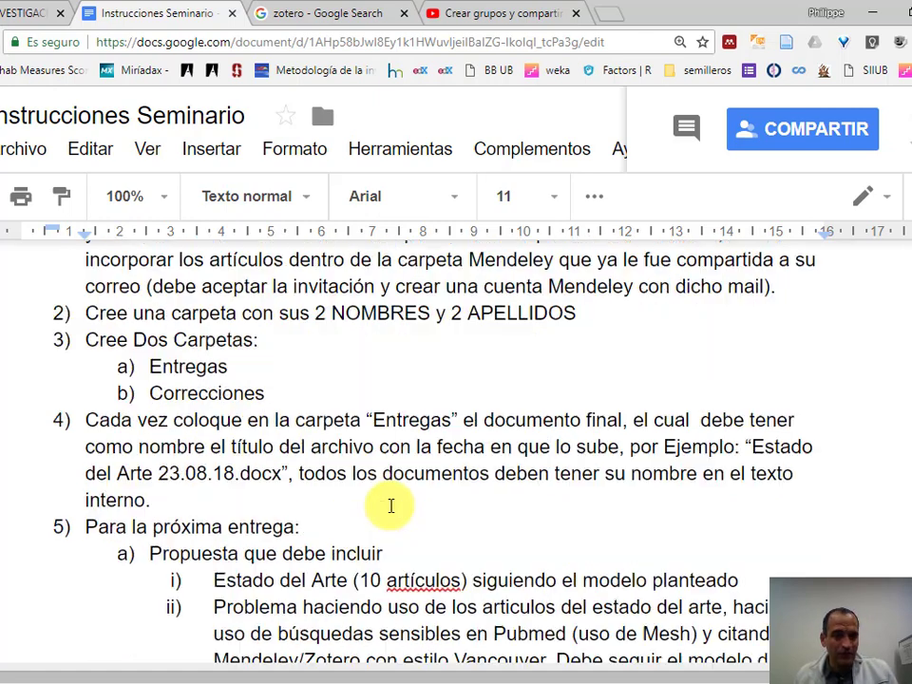
pyautogui.moveTo(753, 448); pyautogui.dragTo(290, 479)
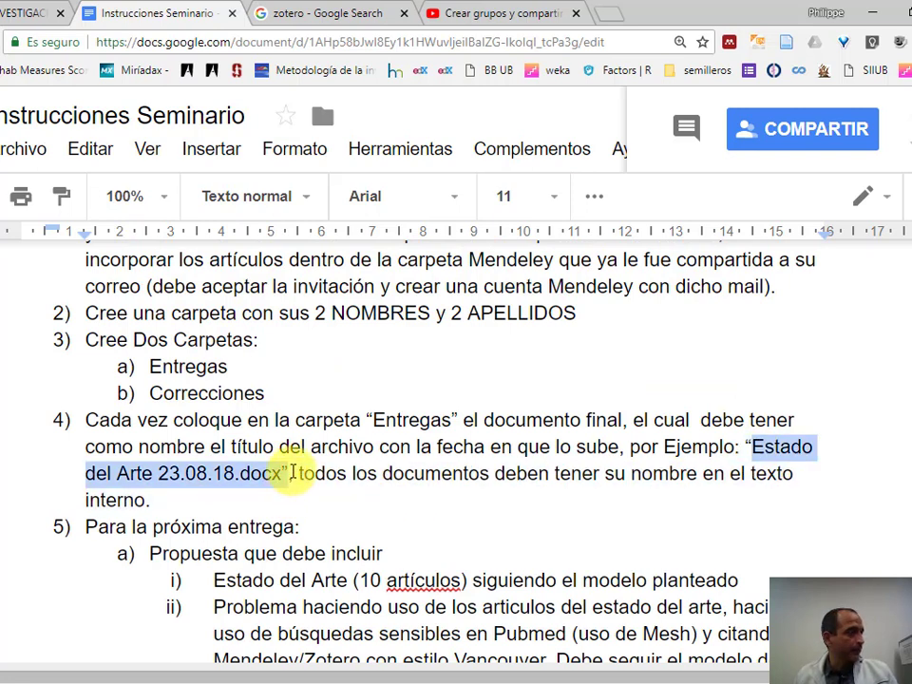
pyautogui.scroll(-1, 359, 463)
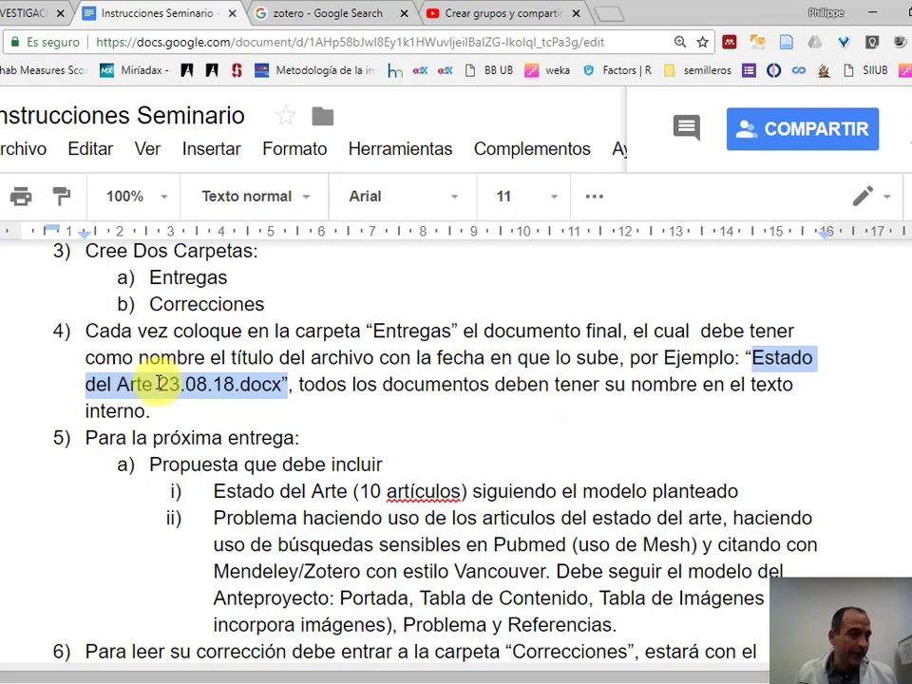
pyautogui.moveTo(158, 383); pyautogui.dragTo(238, 380)
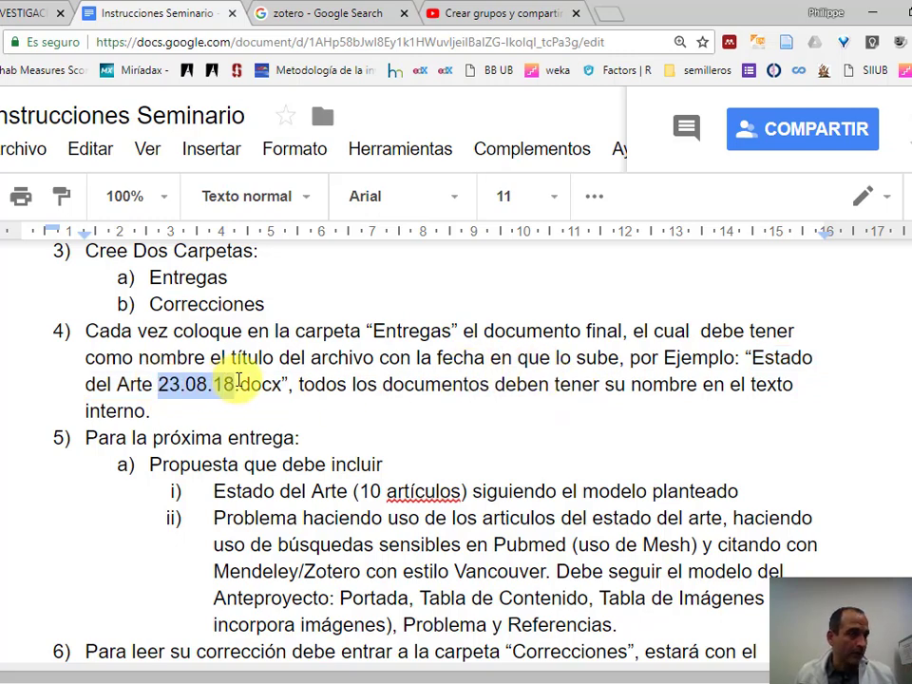
pyautogui.scroll(-2, 433, 438)
pyautogui.click(219, 429)
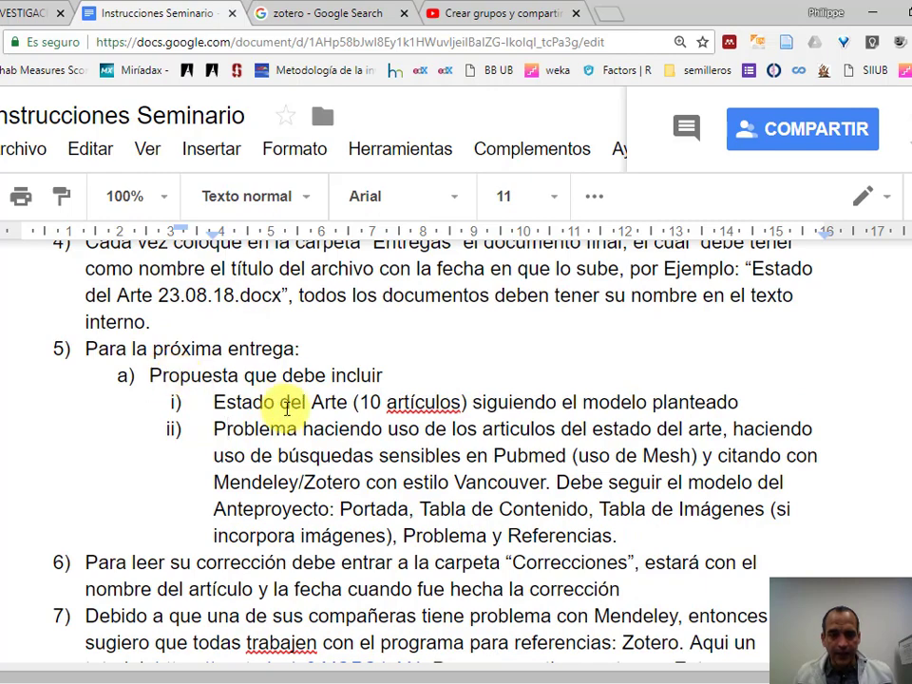
# Highlight the requirement "Estado del Arte (10 artículos) siguiendo el modelo planteado" under point 5
pyautogui.scroll(-2, 285, 404)
pyautogui.moveTo(215, 312); pyautogui.dragTo(268, 312)
pyautogui.click(546, 295)
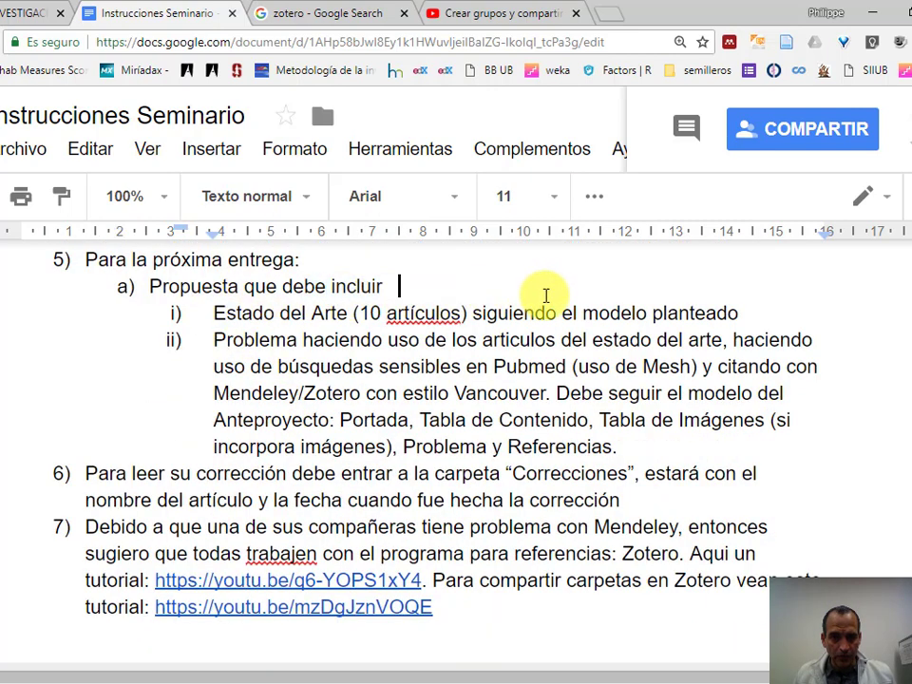
pyautogui.tripleClick(760, 310)
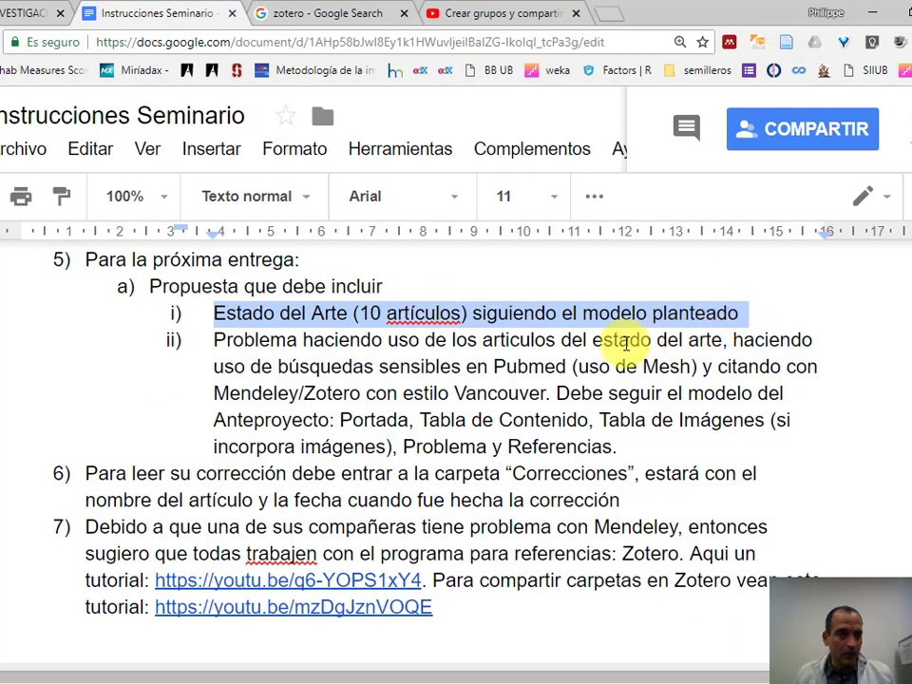
# Switch to the anteproyecto Word document and highlight the article title "Prevalence of chronic pain in the UK" in the table's first entry
pyautogui.hotkey('alt', 'Tab')
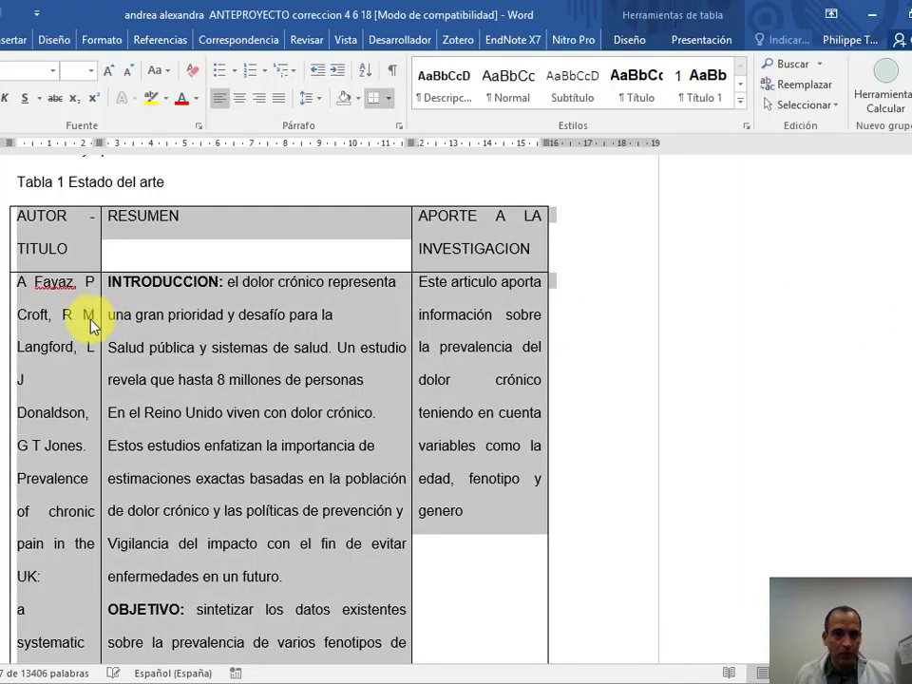
pyautogui.click(74, 252)
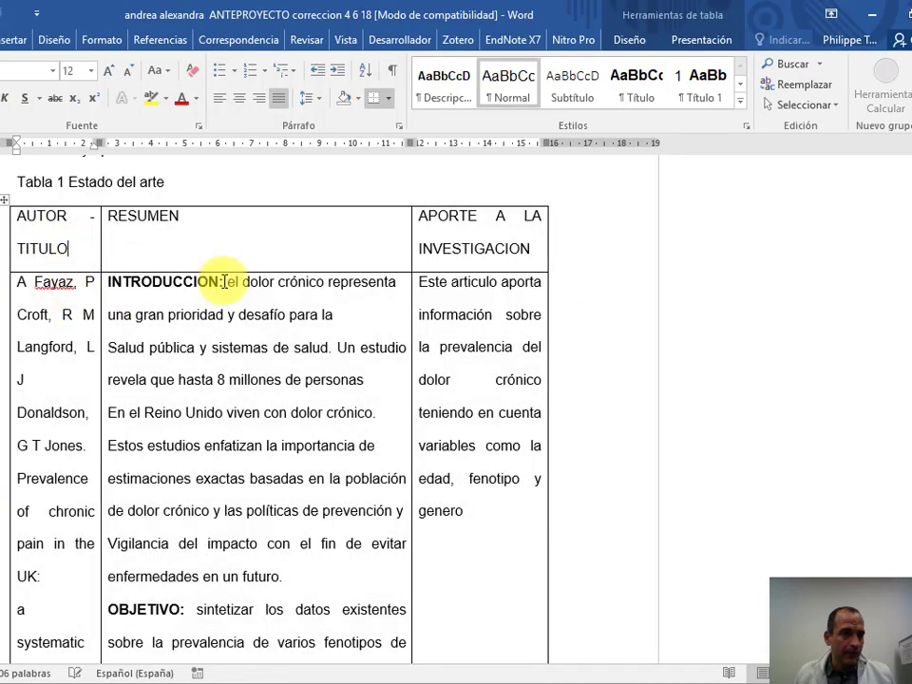
pyautogui.scroll(-1, 95, 365)
pyautogui.moveTo(41, 389); pyautogui.dragTo(54, 485)
pyautogui.scroll(1, 244, 319)
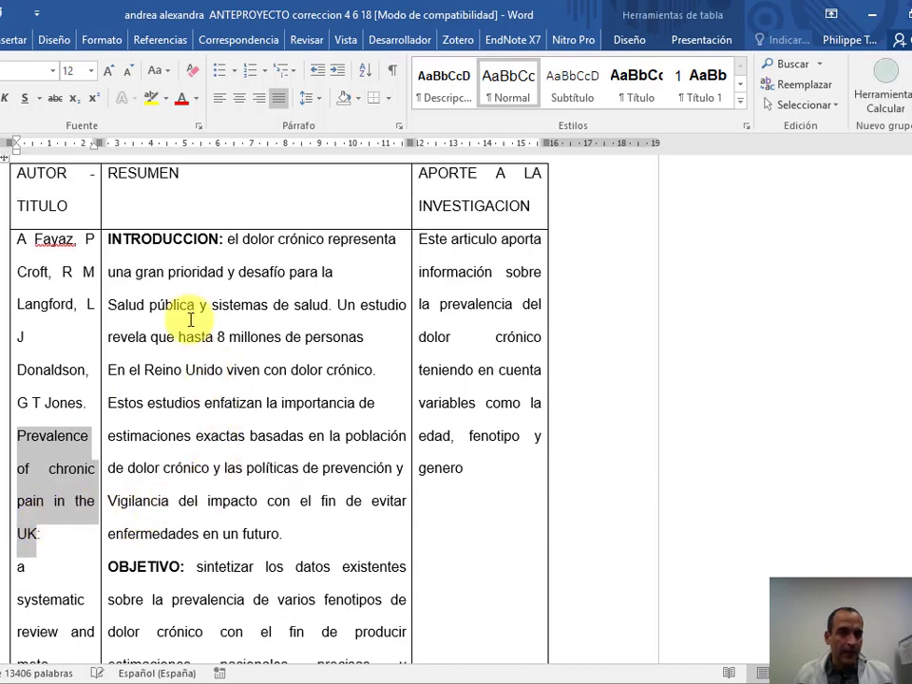
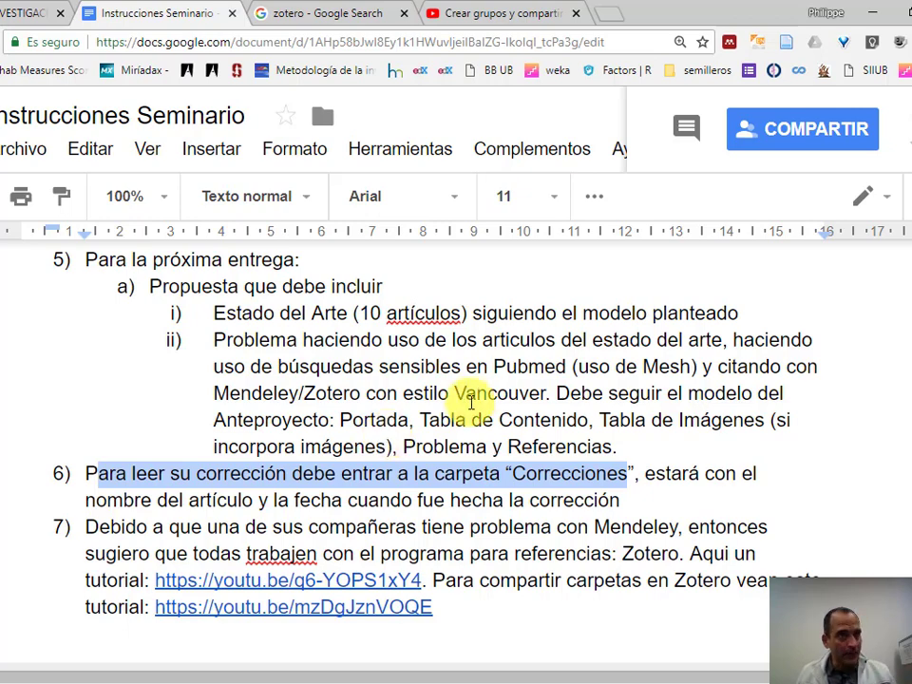
# Switch from the seminar instructions to the anteproyecto Word document and turn off Control de cambios
pyautogui.scroll(2, 408, 418)
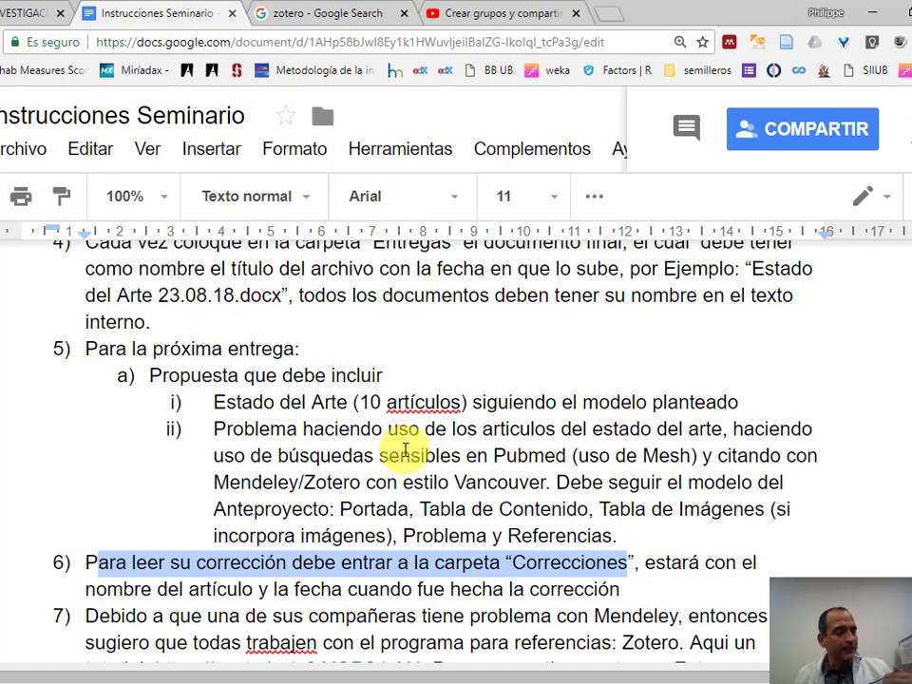
pyautogui.hotkey('alt', 'Tab')
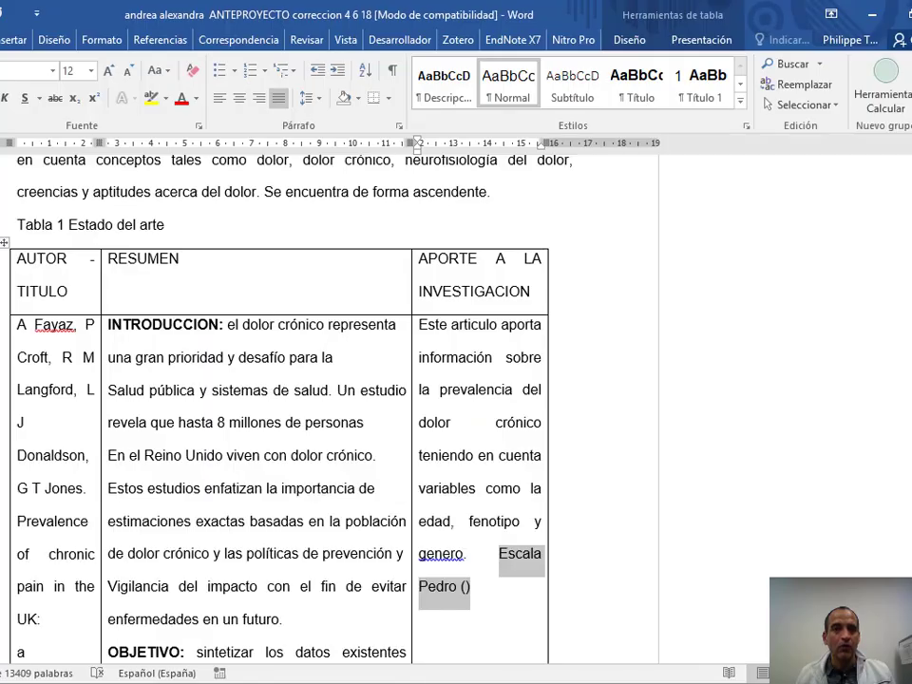
pyautogui.click(312, 43)
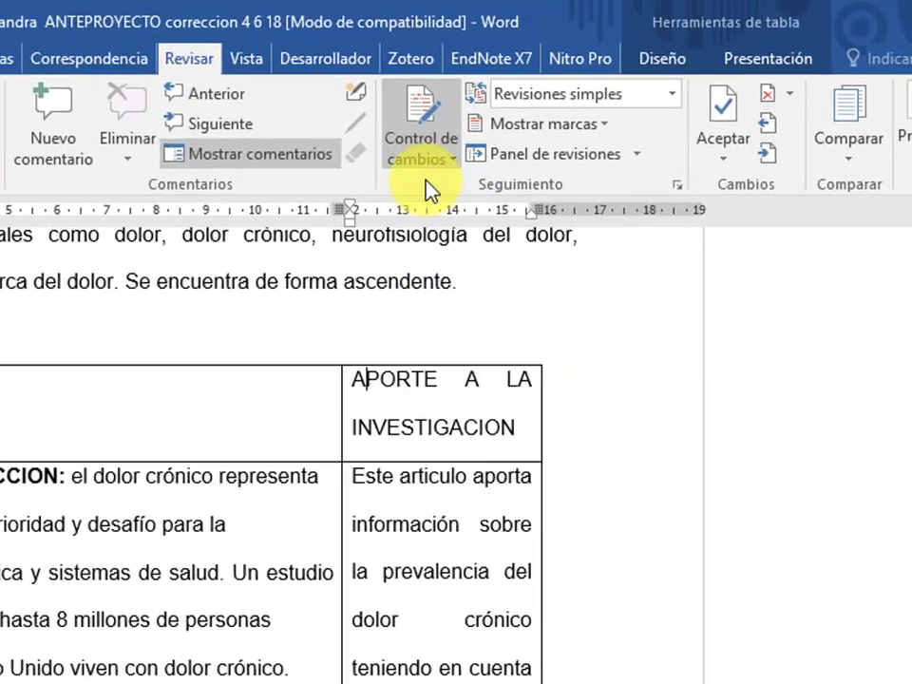
pyautogui.click(476, 112)
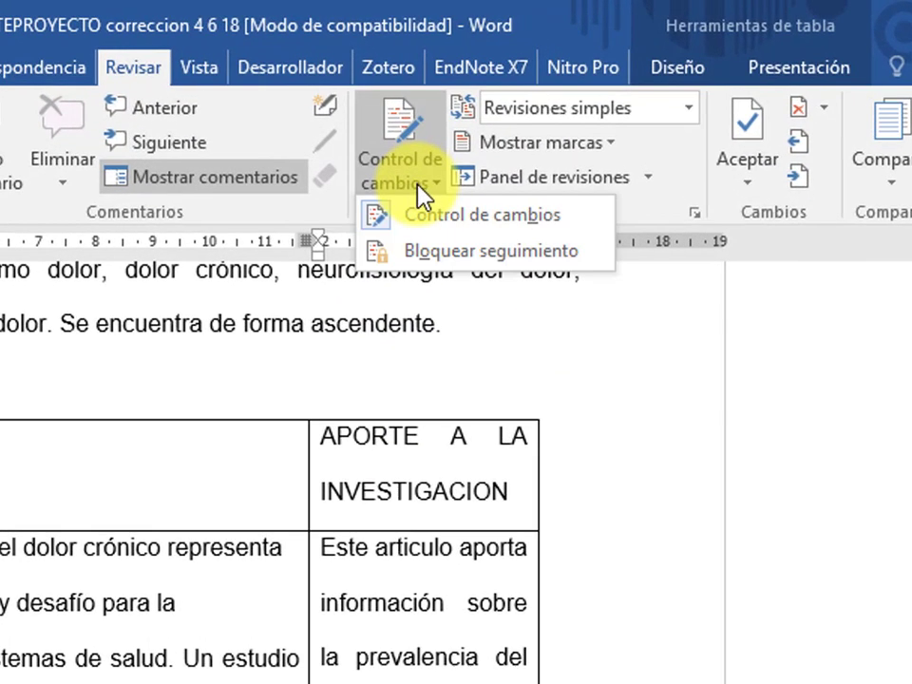
pyautogui.click(454, 220)
# Insert untracked filler text inside the word "prioridad" in the first summary, and undo that insertion
pyautogui.click(1, 604)
pyautogui.write('dvdvdvdvdvdvioridad y desafío')
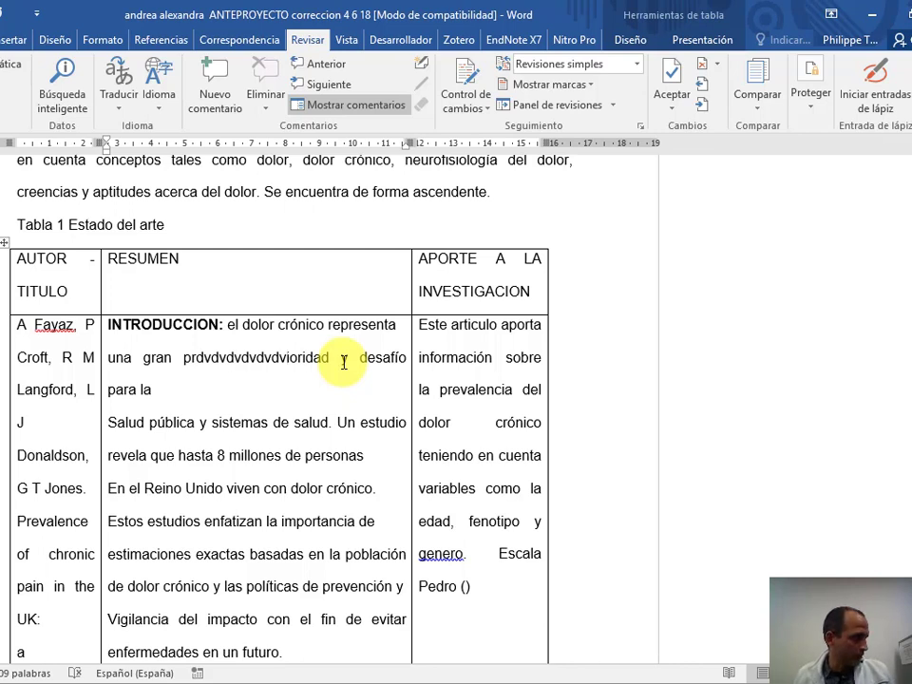
pyautogui.hotkey('ctrl', 'z')
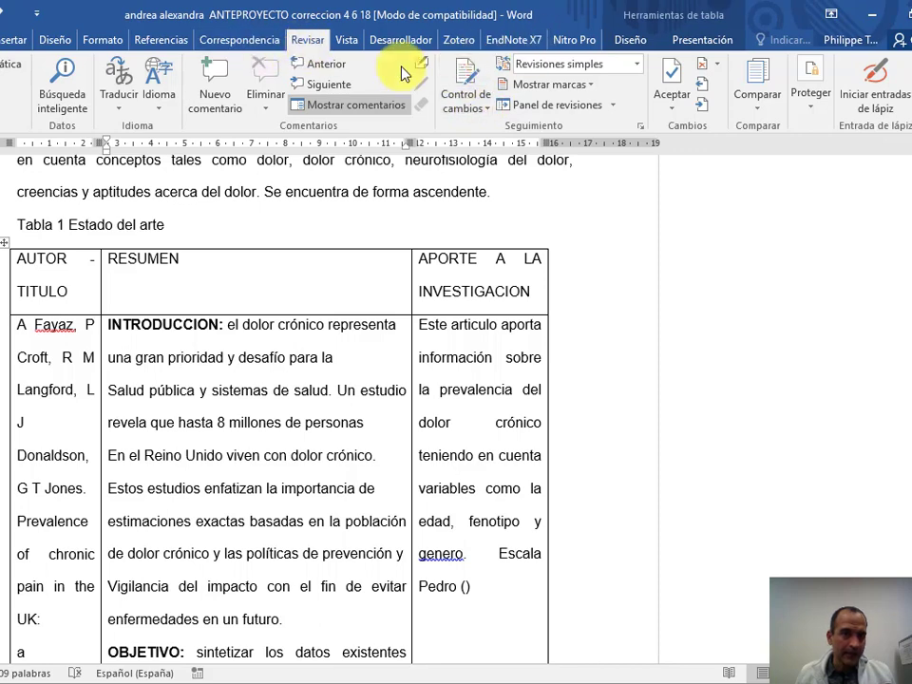
# Turn Control de cambios back on and insert repeated "sd" filler text inside the word "desafío" in the first summary
pyautogui.click(465, 104)
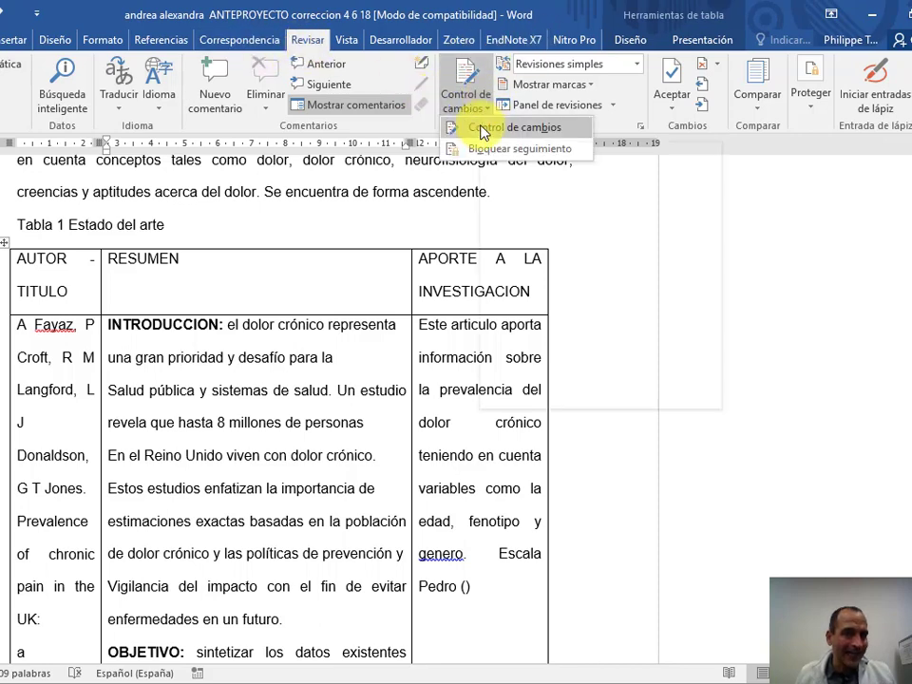
pyautogui.click(483, 129)
pyautogui.click(245, 361)
pyautogui.write('sdsdsdsdsdsdsdsdsdsdsdesafío')
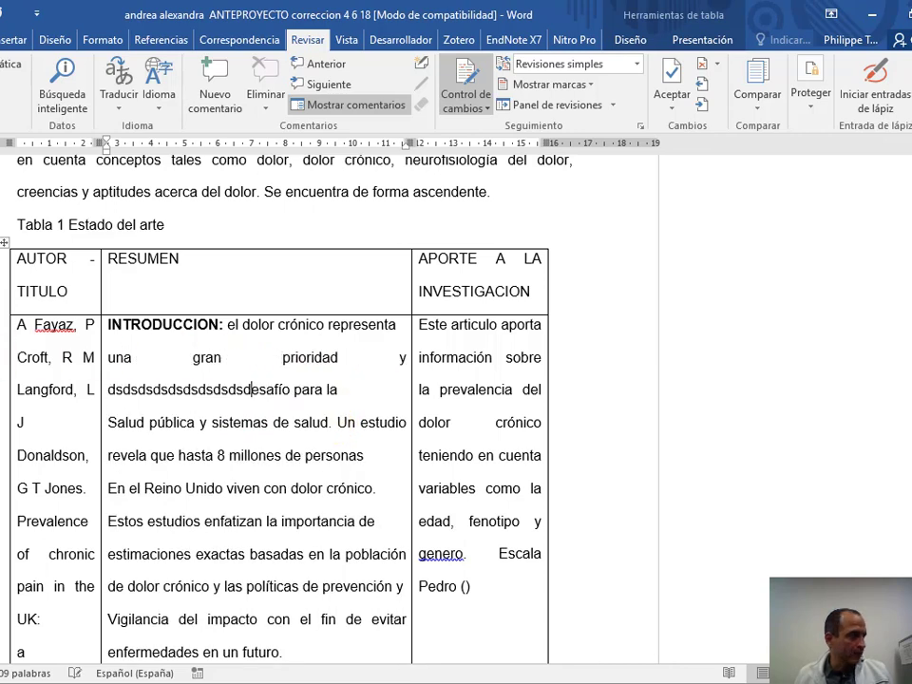
# Display Todas las revisiones, delete the passage from "para la" through "importancia" in the first summary, and insert "w" there
pyautogui.click(586, 66)
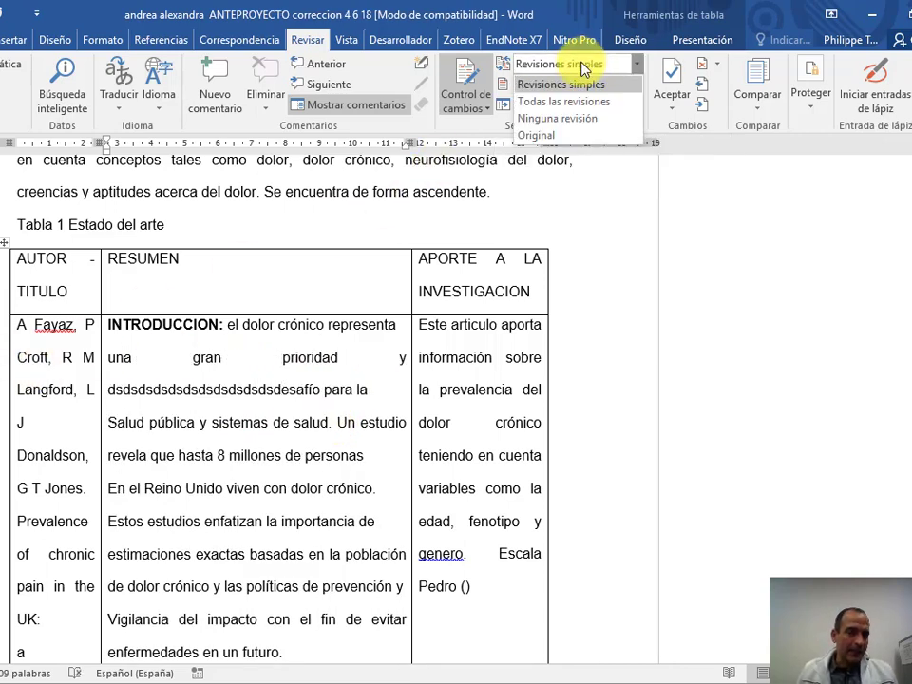
pyautogui.click(571, 111)
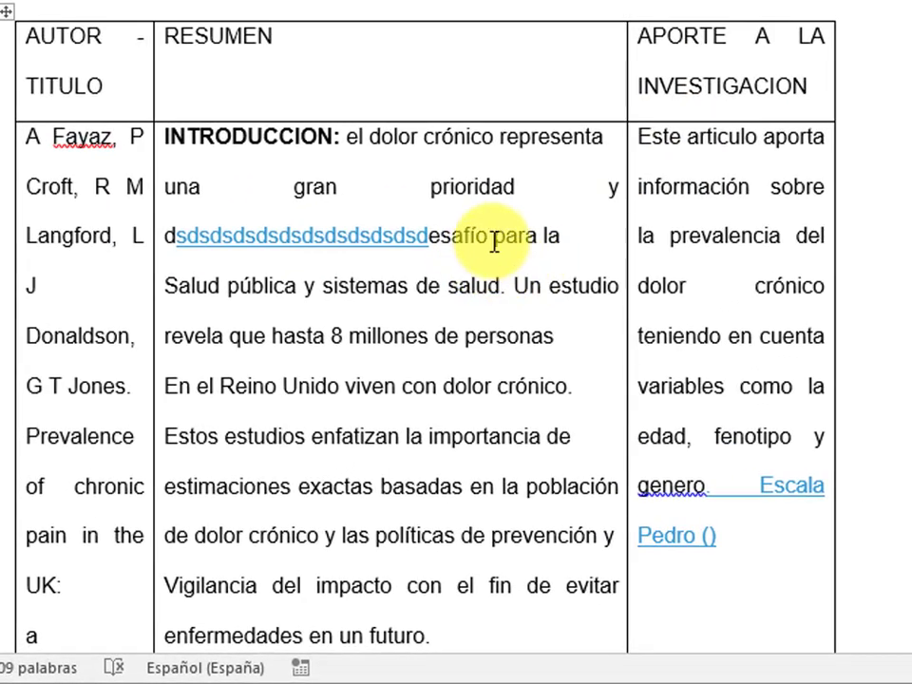
pyautogui.moveTo(323, 389); pyautogui.dragTo(338, 487)
pyautogui.moveTo(514, 385); pyautogui.dragTo(518, 456)
pyautogui.press('Delete')
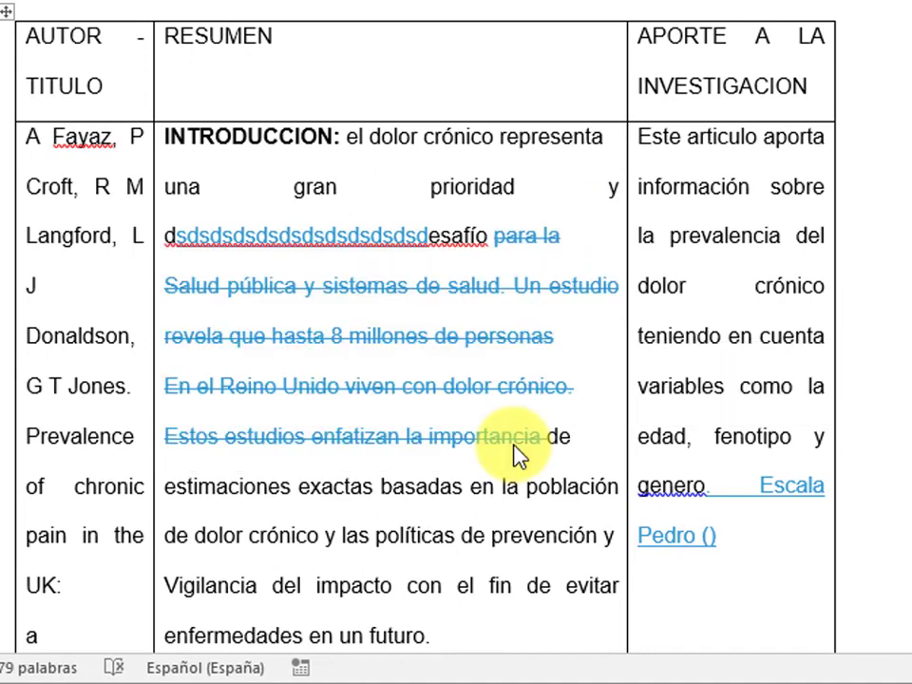
pyautogui.write('w')
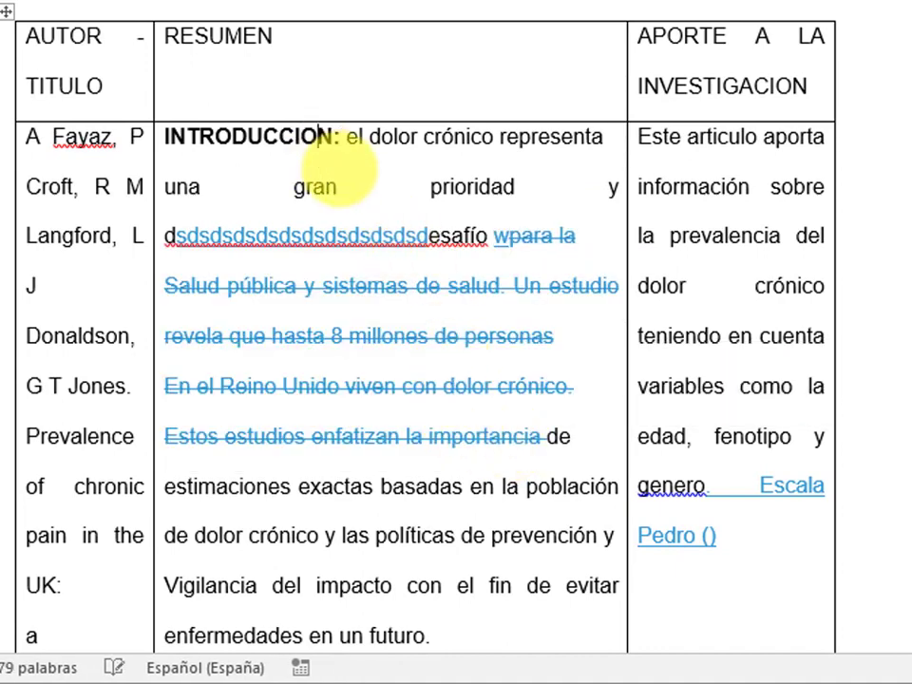
# Insert tracked text "wdww" inside the heading "INTRODUCCION" and "wewe" before "dolor crónico"
pyautogui.click(318, 142)
pyautogui.write('wdww')
pyautogui.click(467, 137)
pyautogui.write('wewe')
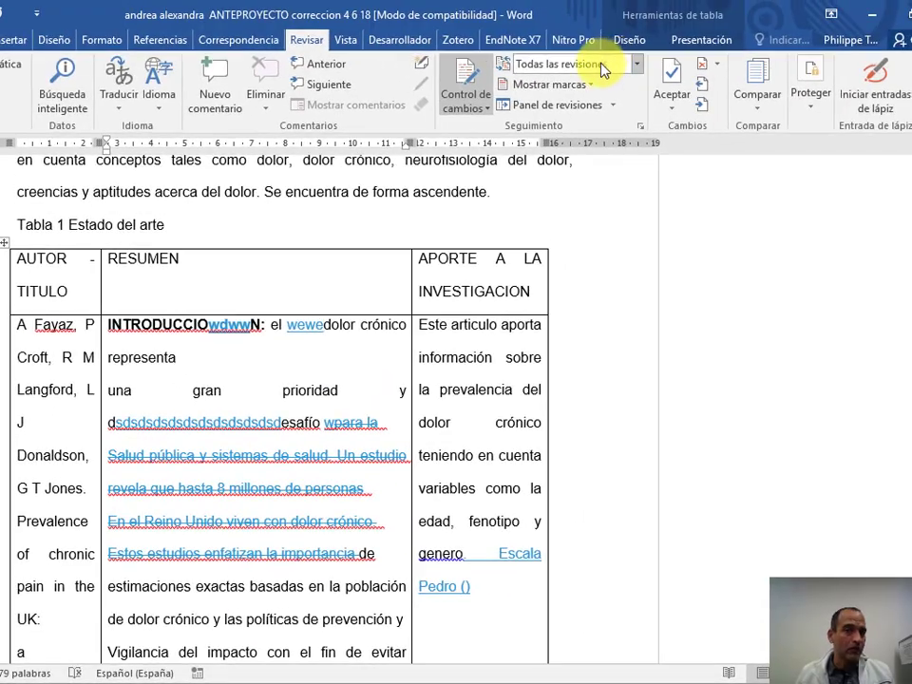
# Preview the edited table with the revision display set to Revisiones simples and to Ninguna revisión
pyautogui.click(602, 67)
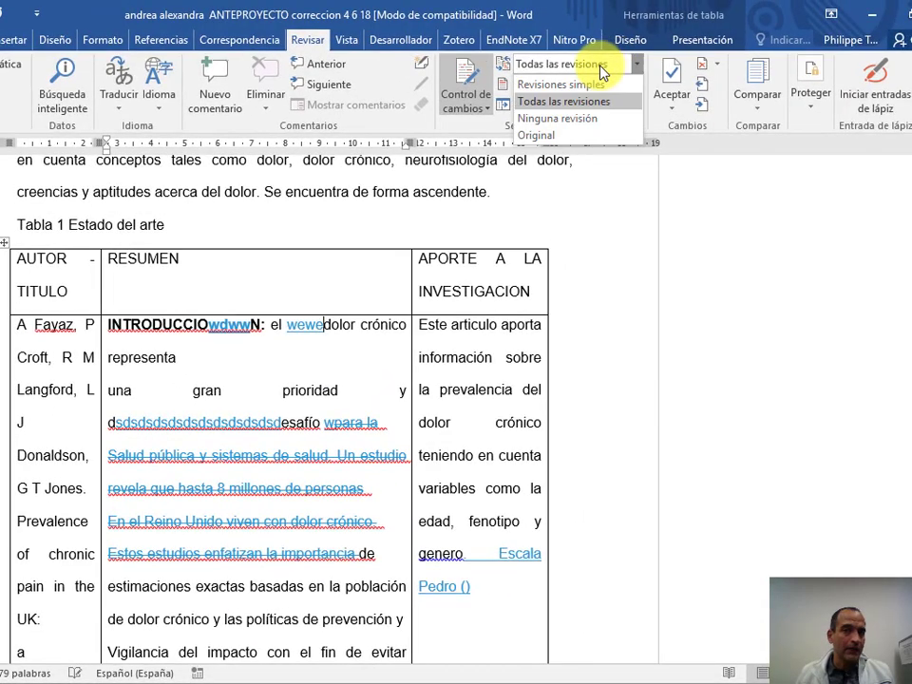
pyautogui.click(596, 87)
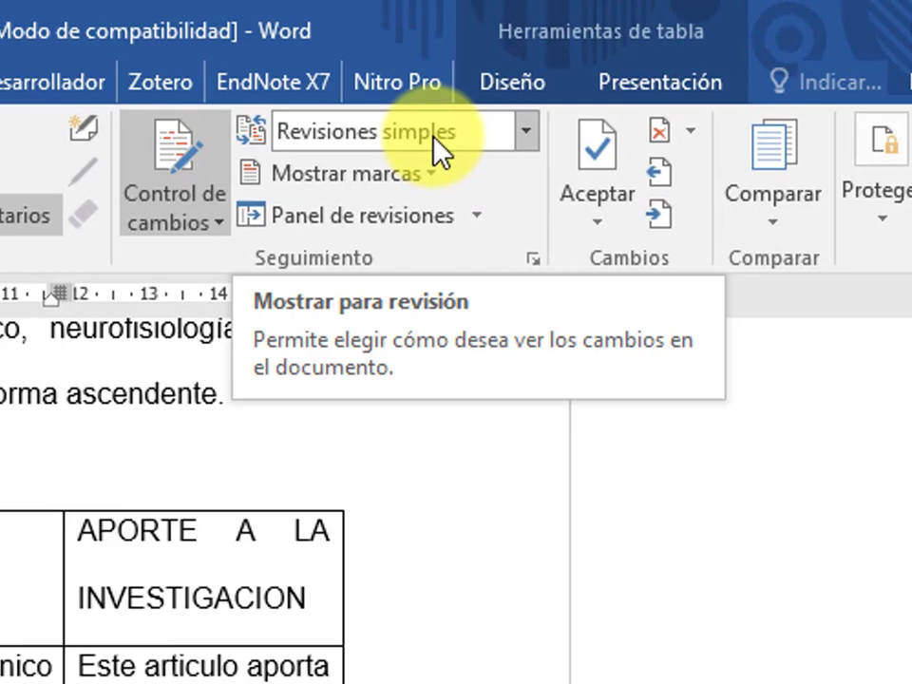
pyautogui.click(456, 124)
pyautogui.click(434, 245)
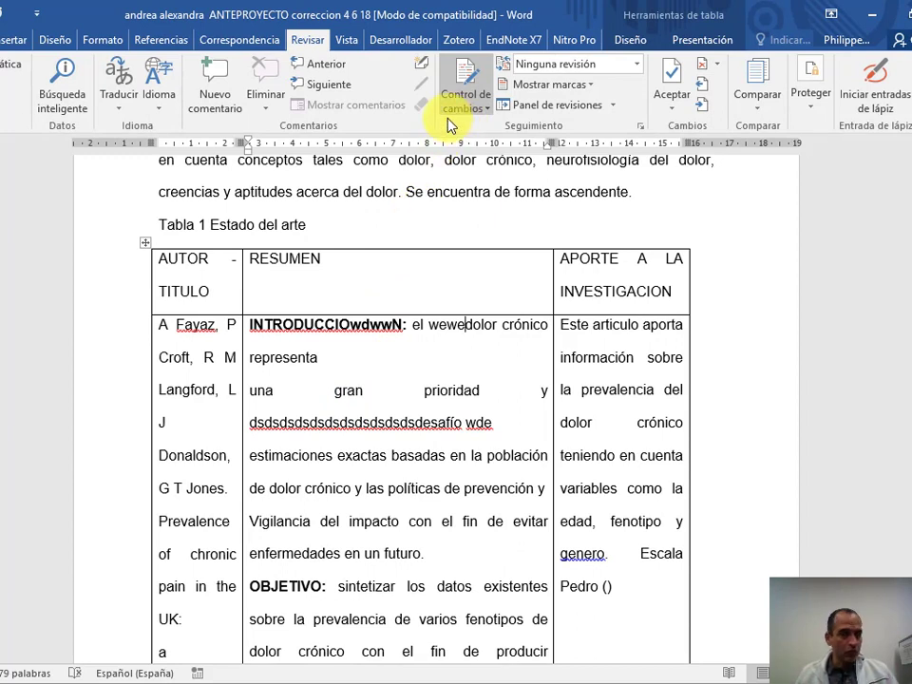
# Point out the Control de cambios option and set the revision display to Revisiones simples, finishing with Todas las revisiones
pyautogui.click(486, 108)
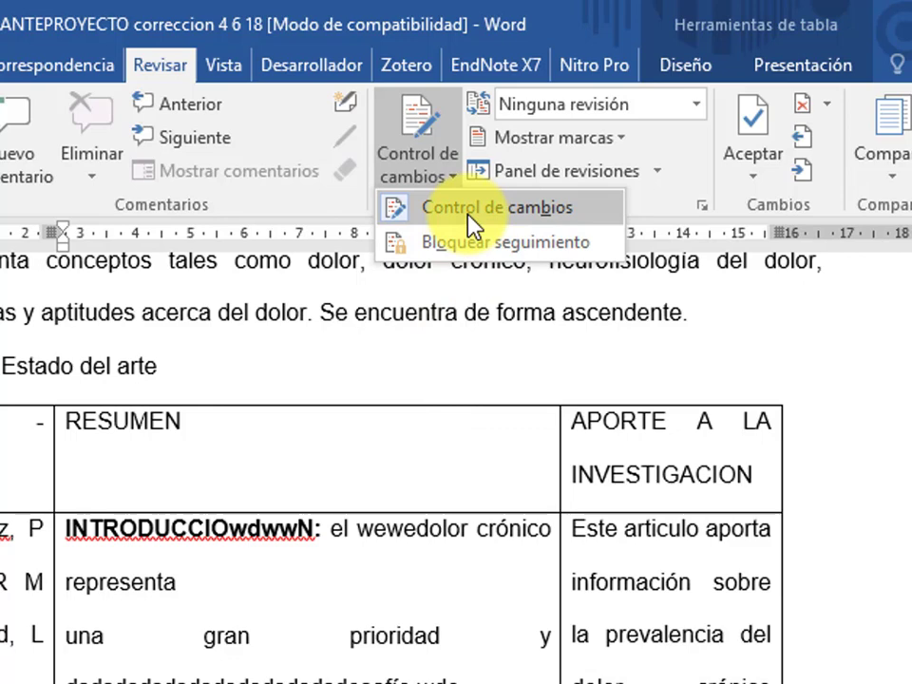
pyautogui.click(469, 213)
pyautogui.click(600, 103)
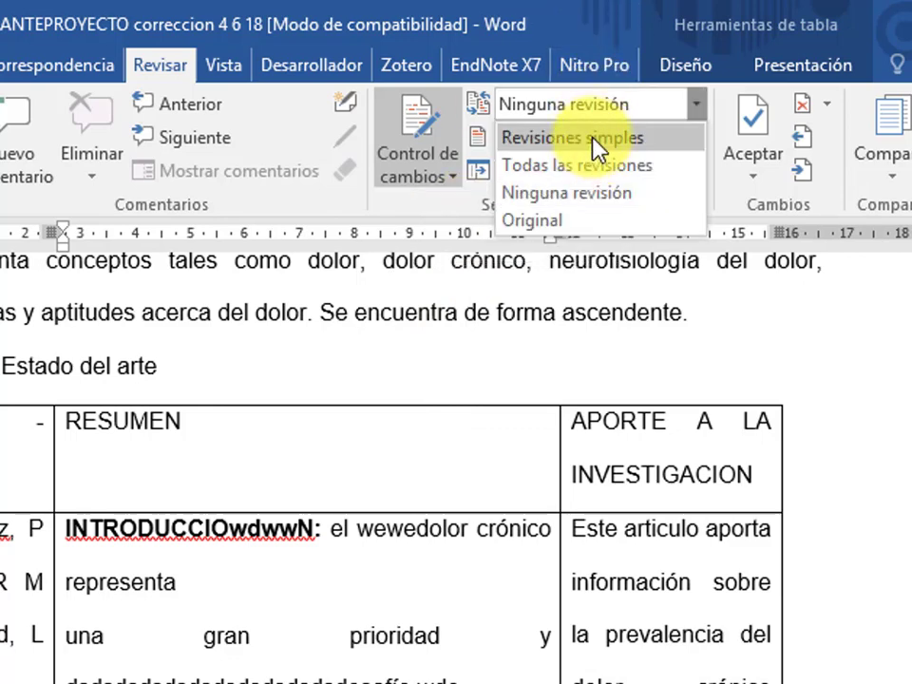
pyautogui.click(590, 138)
pyautogui.click(670, 104)
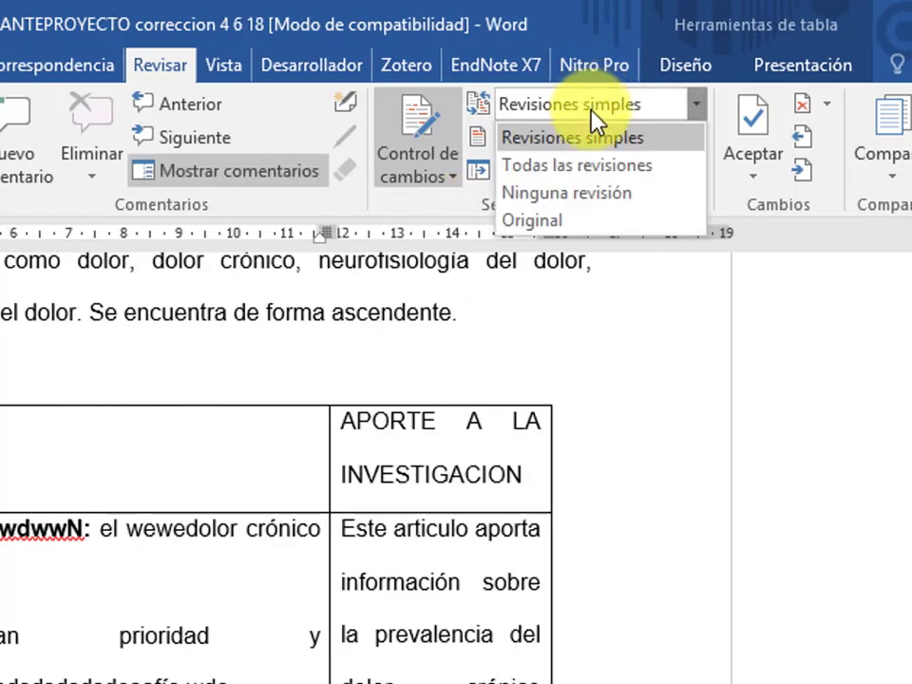
pyautogui.click(607, 171)
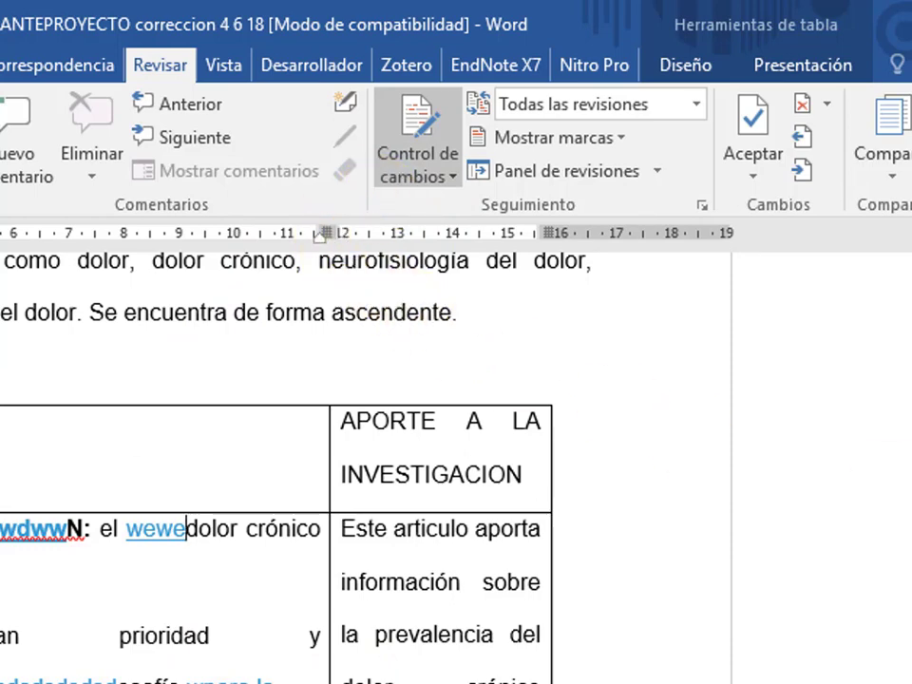
# Return to the Instrucciones Seminario document and read on from the requirements in point 5
pyautogui.hotkey('alt', 'Tab')
pyautogui.scroll(-2, 456, 551)
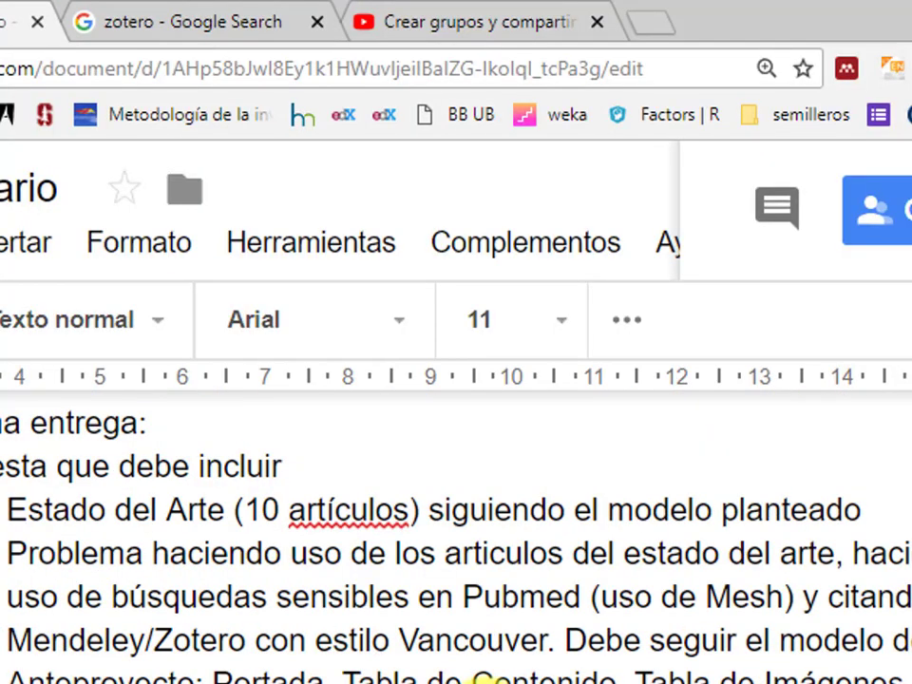
pyautogui.scroll(-2, 489, 678)
pyautogui.scroll(-2, 487, 680)
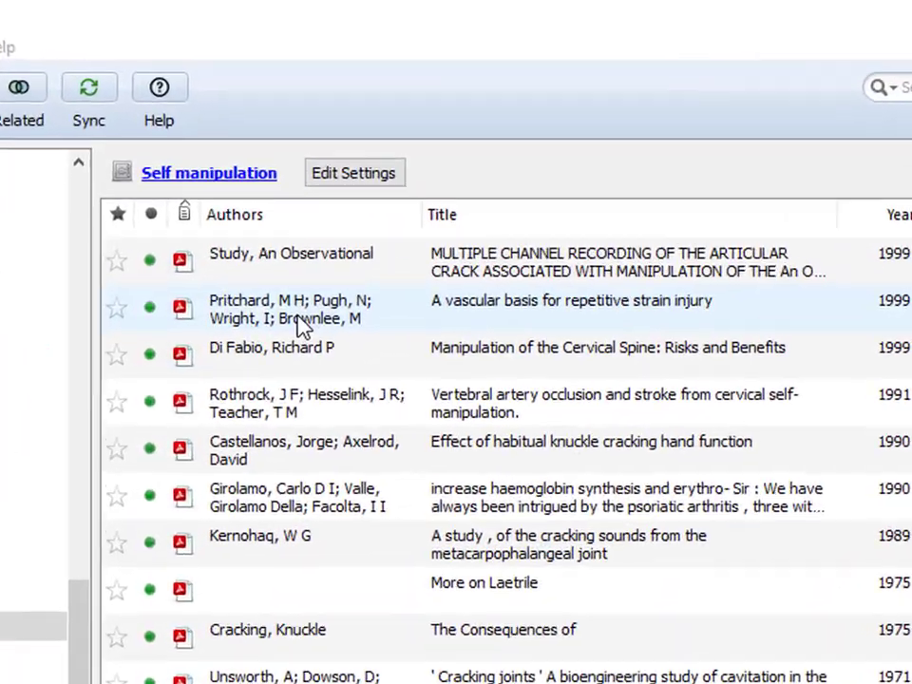
# In Mendeley, open the folder containing the PDF of "A vascular basis for repetitive strain injury" and look through its files
pyautogui.click(247, 210)
pyautogui.rightClick(245, 210)
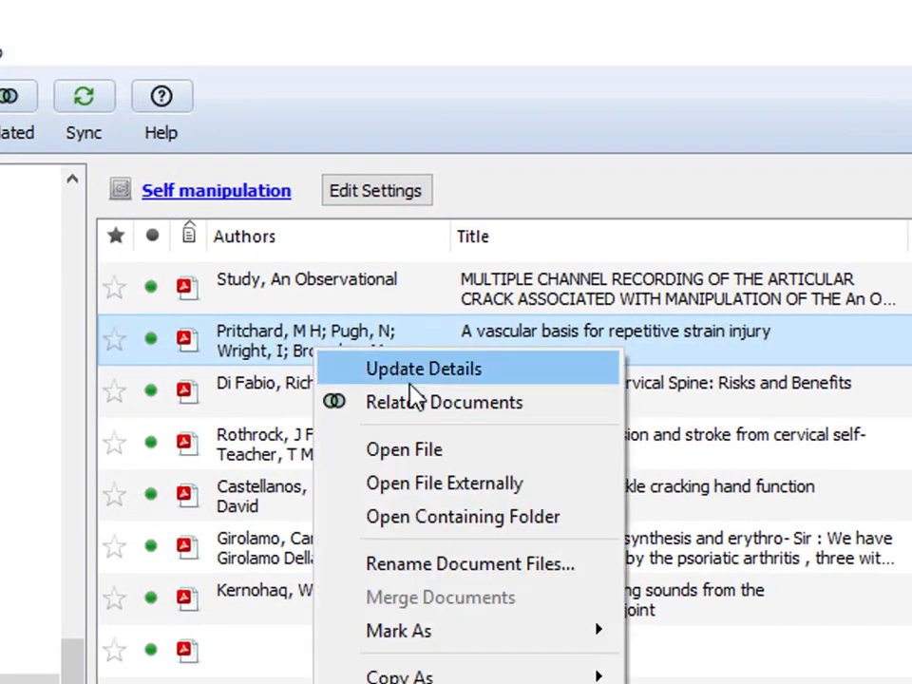
pyautogui.click(462, 518)
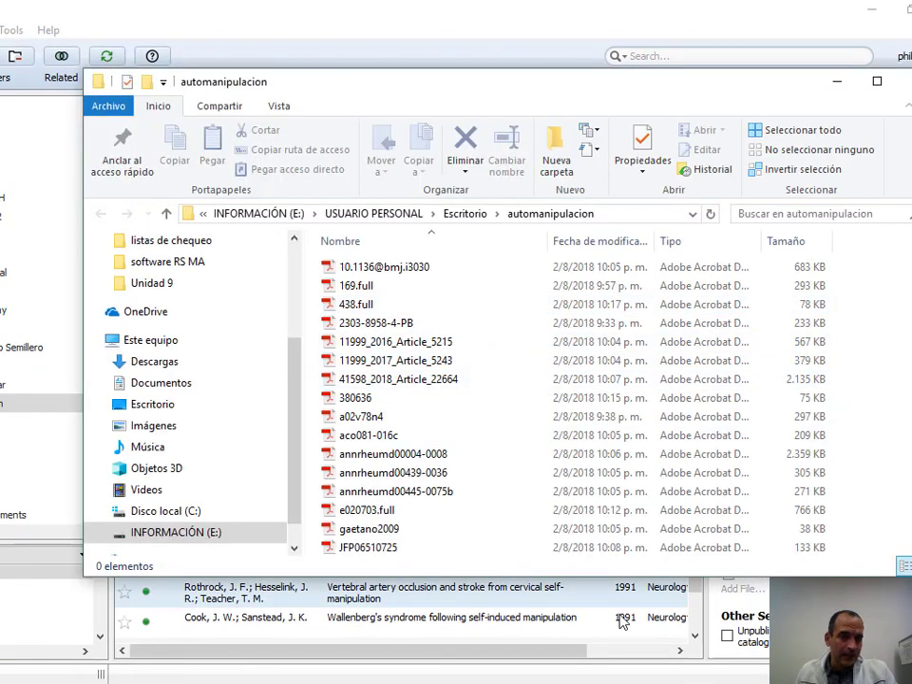
pyautogui.scroll(-1, 765, 527)
pyautogui.scroll(-3, 765, 527)
pyautogui.scroll(4, 794, 548)
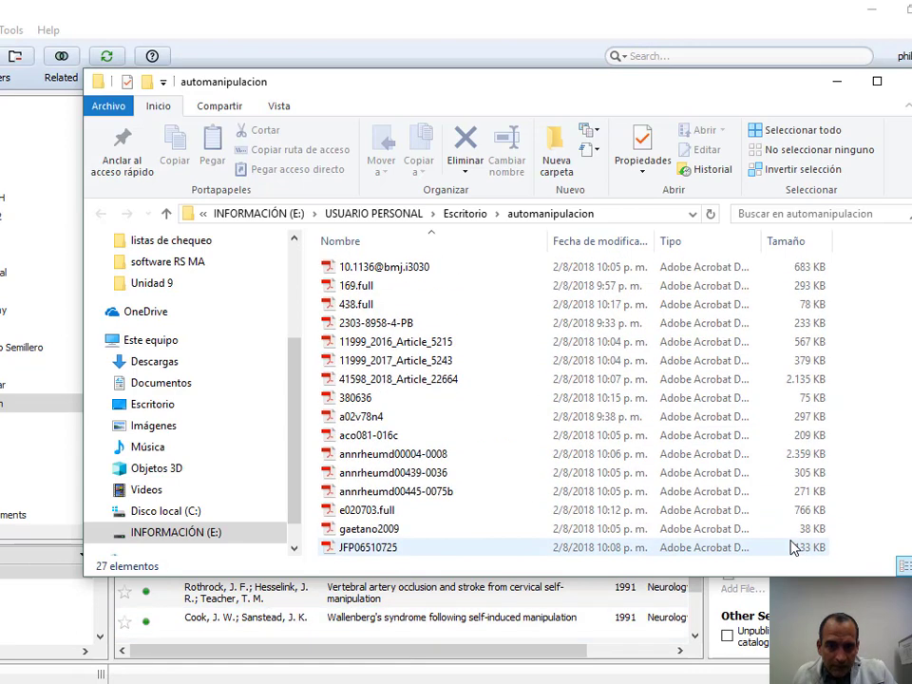
pyautogui.moveTo(524, 99); pyautogui.dragTo(323, 311)
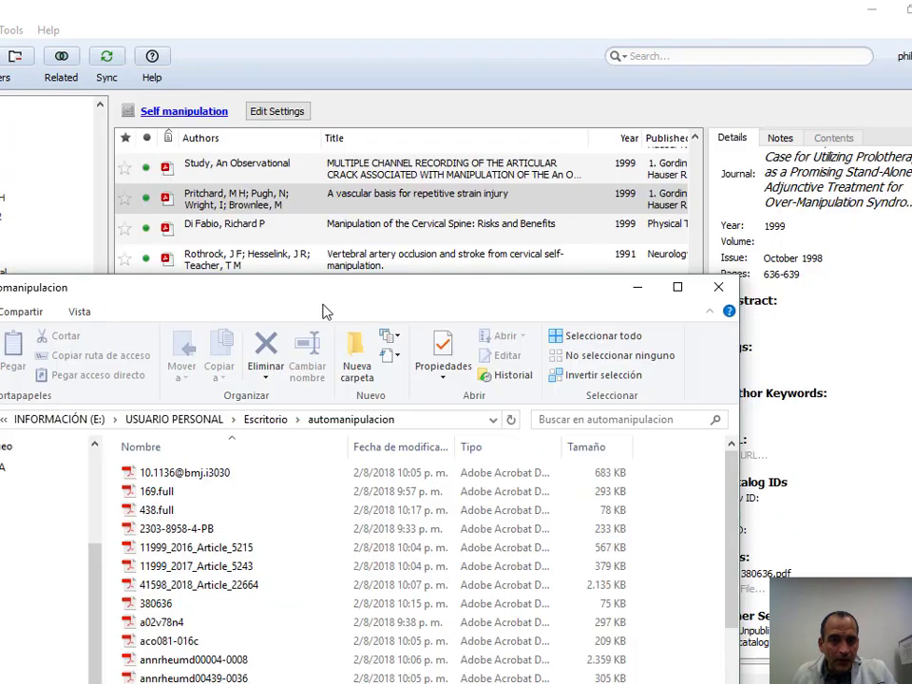
pyautogui.moveTo(386, 289); pyautogui.dragTo(536, 90)
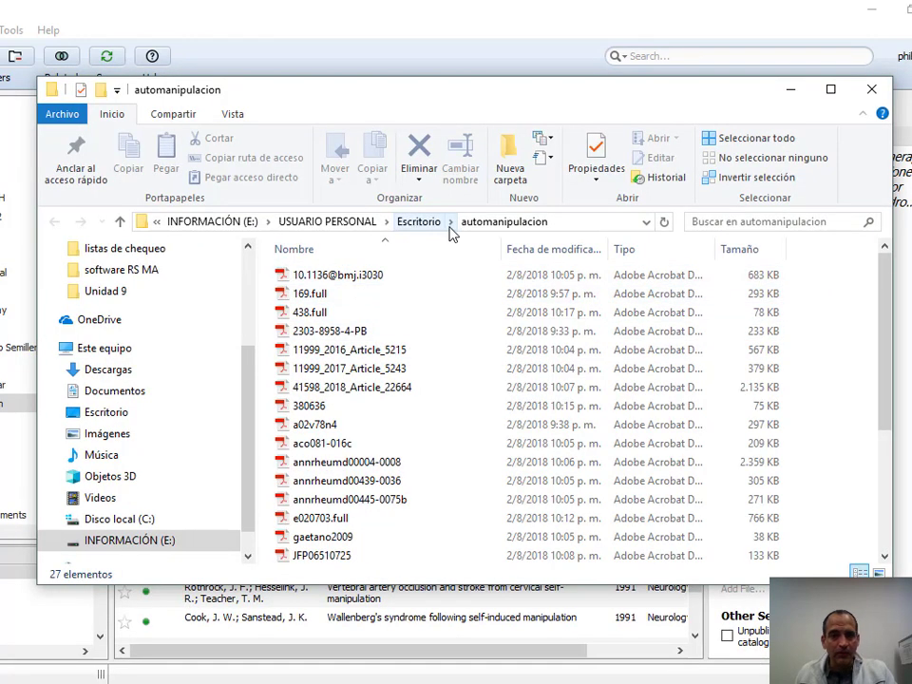
# Select all the files in the automanipulacion folder
pyautogui.scroll(-4, 438, 381)
pyautogui.scroll(1, 362, 287)
pyautogui.click(362, 287)
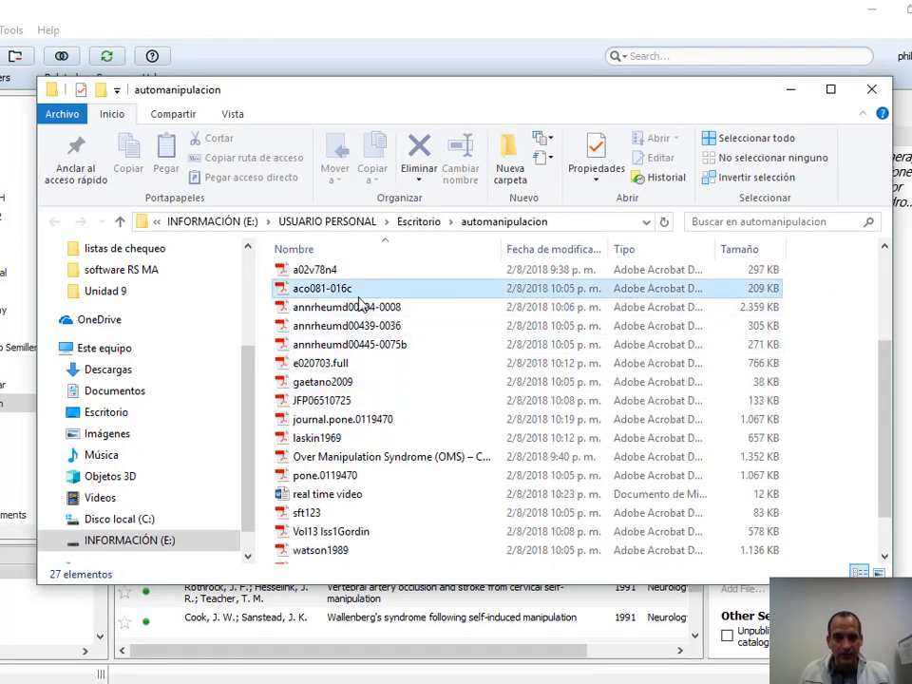
pyautogui.press('Home')
pyautogui.hotkey('shift', 'End')
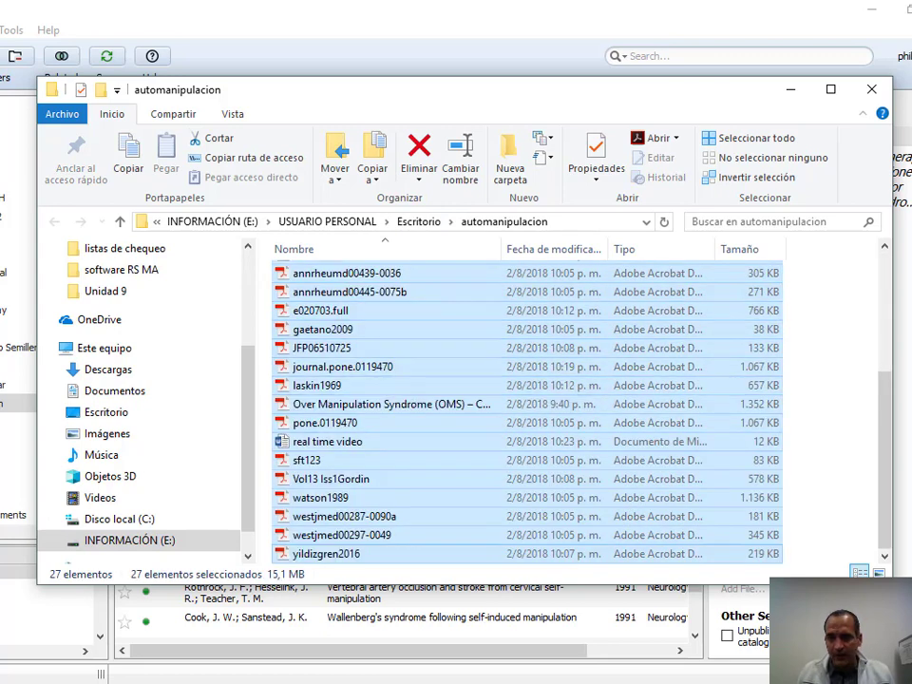
# Bring up the Google Drive articles folder, exclude the "real time video" document from the selection and try to upload the remaining PDFs
pyautogui.hotkey('alt', 'Tab')
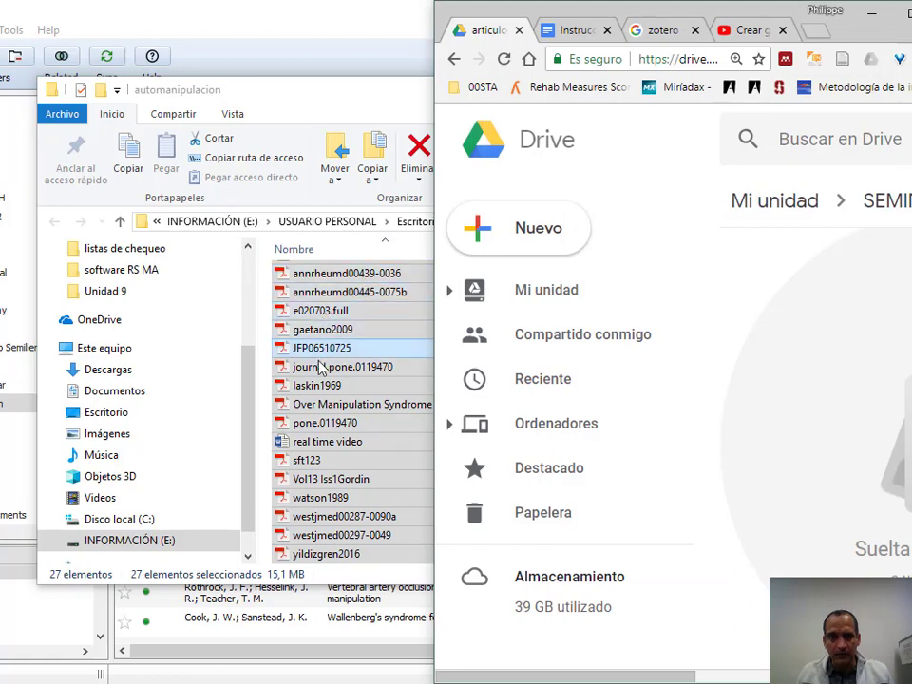
pyautogui.keyDown('ctrl'); pyautogui.click(321, 442); pyautogui.keyUp('ctrl')
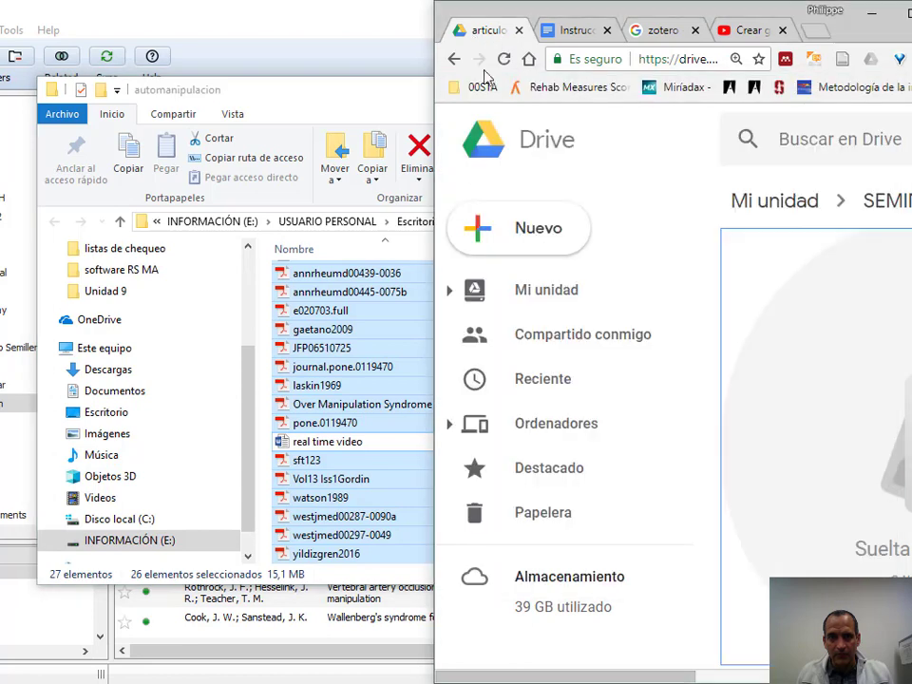
pyautogui.hotkey('alt', 'Tab')
pyautogui.moveTo(318, 320); pyautogui.dragTo(839, 356)
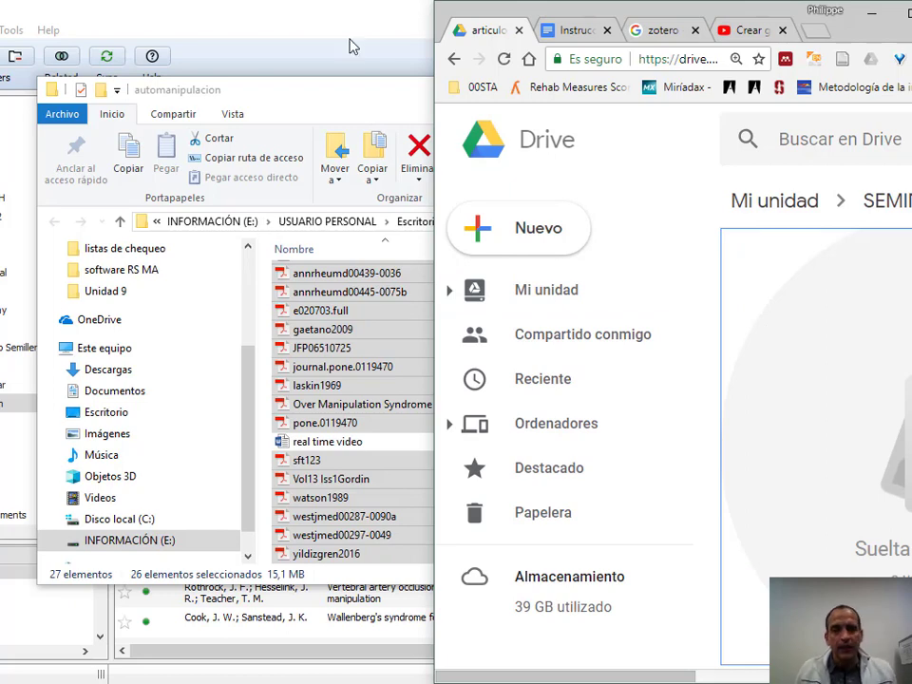
# Return to Mendeley and open the folder containing the PDF of the "More on Laetrile" reference
pyautogui.click(318, 32)
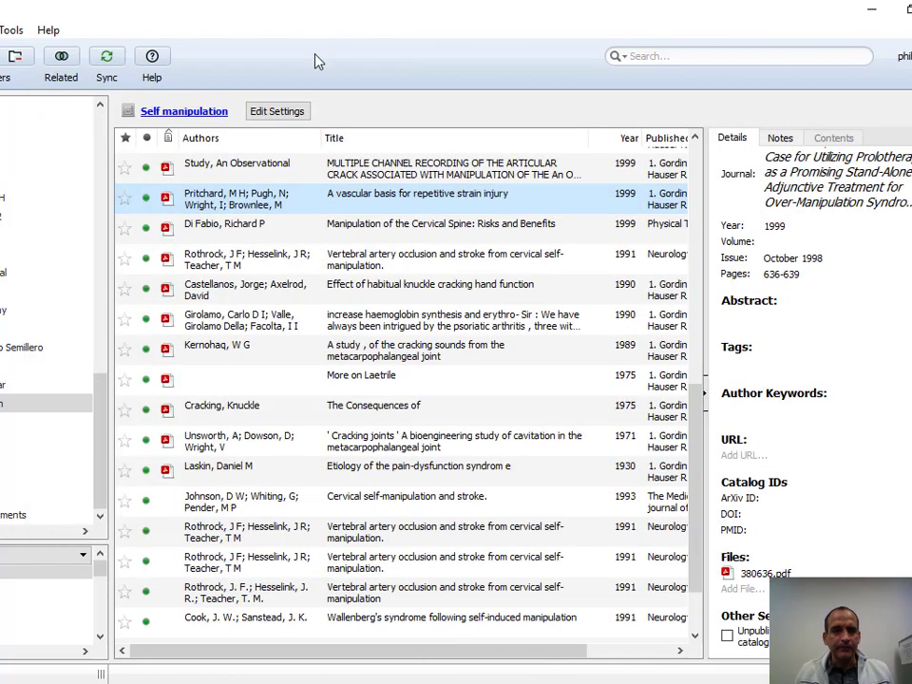
pyautogui.click(238, 395)
pyautogui.rightClick(236, 389)
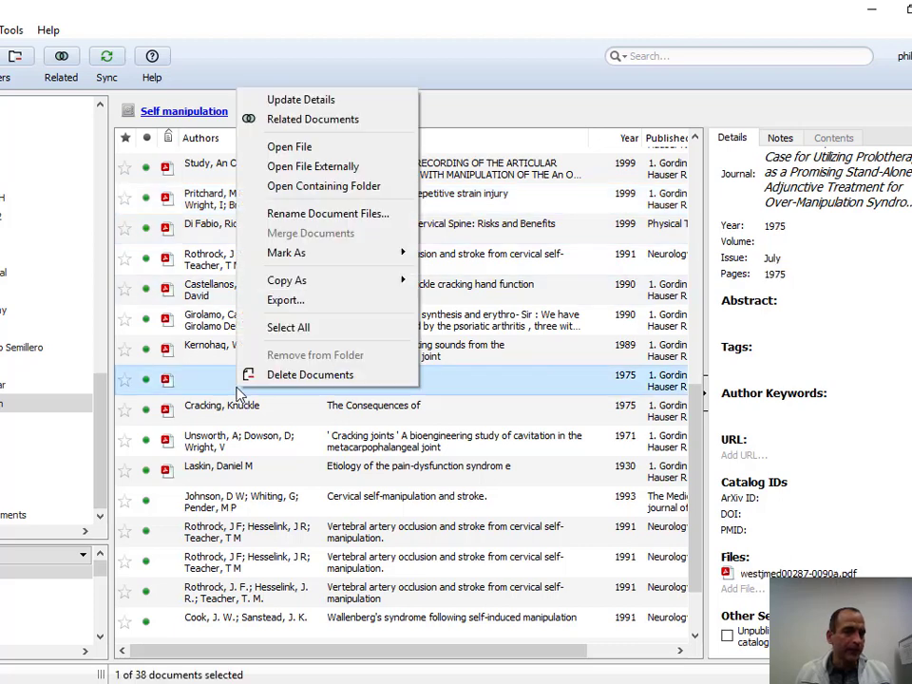
pyautogui.click(319, 188)
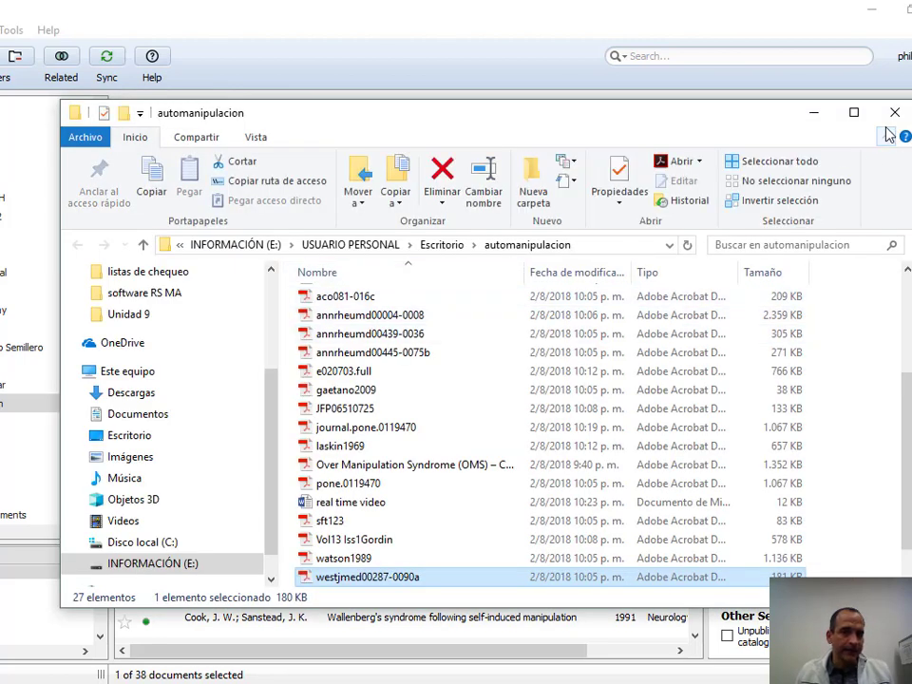
# Close the automanipulacion folder, select the "Cervical self-manipulation and stroke." reference and look through the Self manipulation library
pyautogui.click(893, 114)
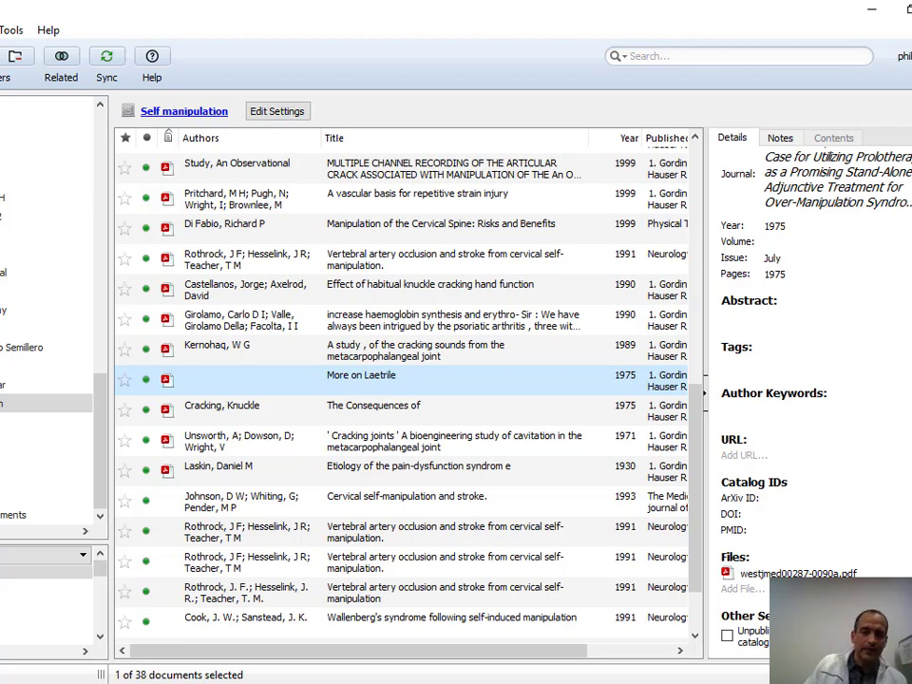
pyautogui.click(396, 495)
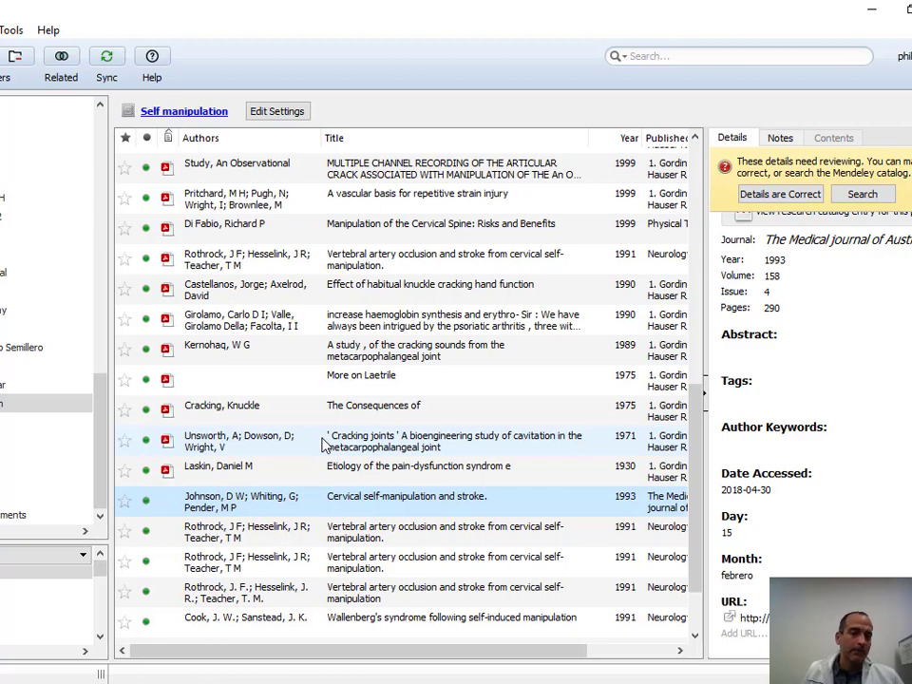
pyautogui.scroll(1, 350, 482)
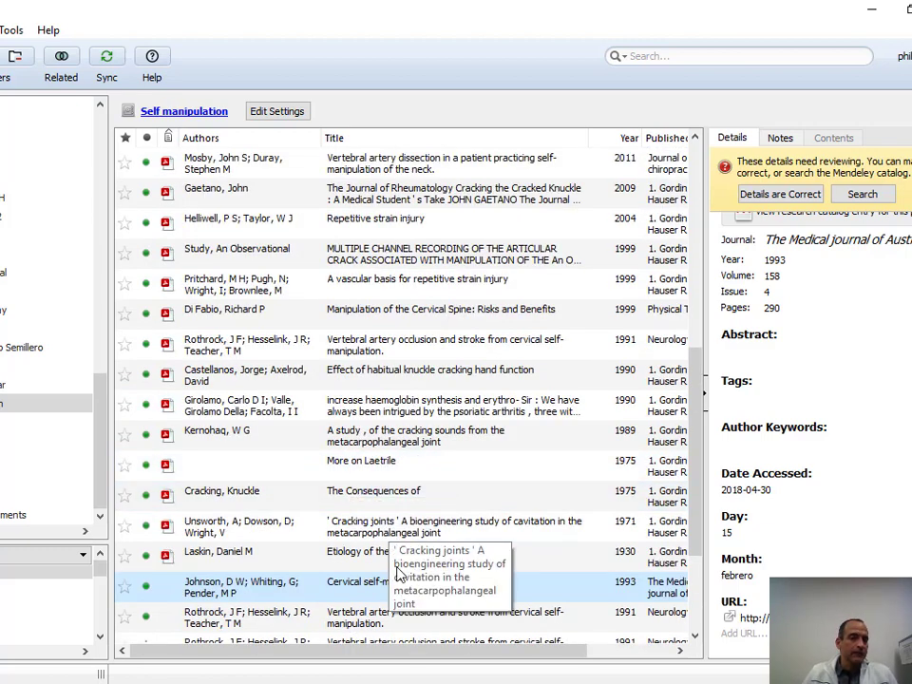
pyautogui.scroll(3, 493, 581)
pyautogui.scroll(3, 494, 581)
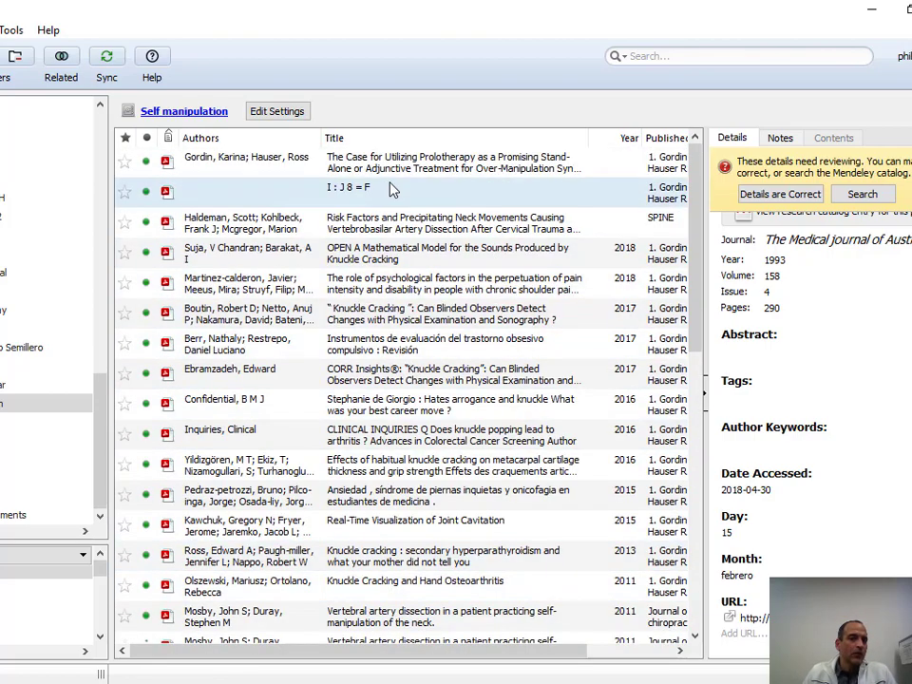
pyautogui.scroll(-5, 476, 582)
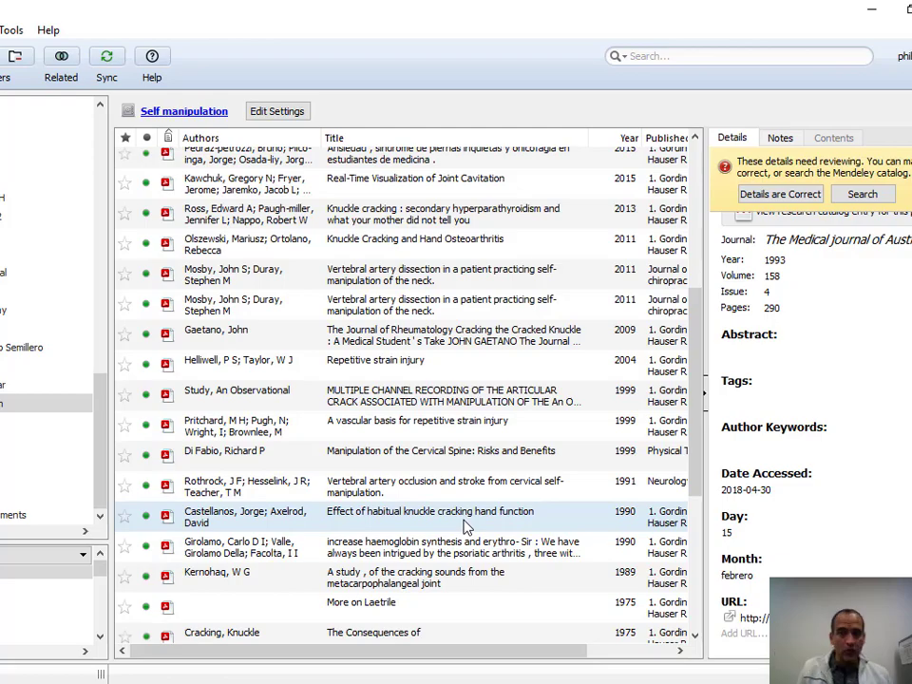
pyautogui.scroll(1, 465, 525)
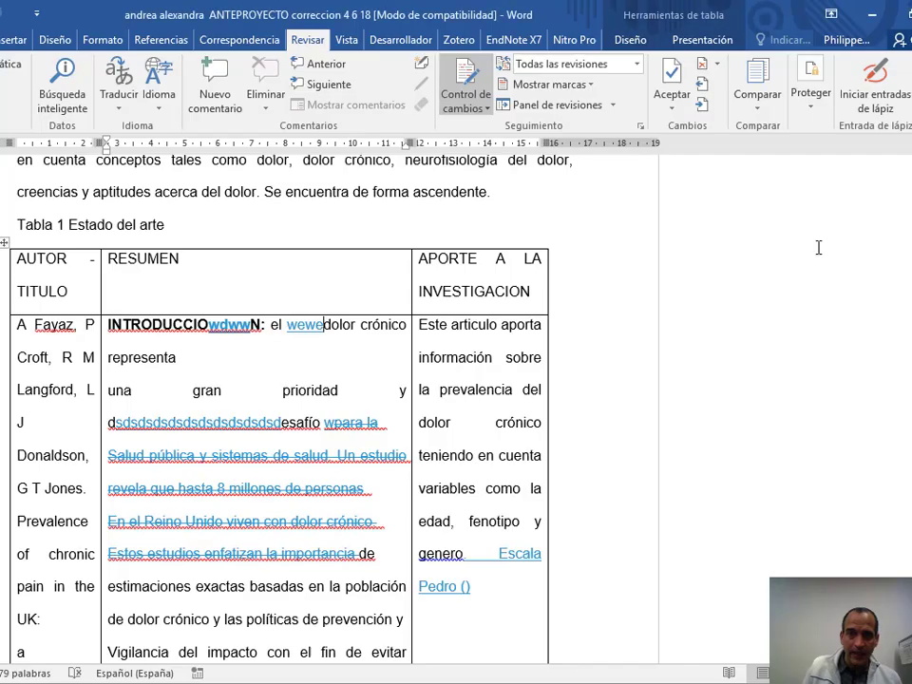
# Switch to the thesis proposal in Word and undo all the sample tracked edits in the "Tabla 1 Estado del arte" table
pyautogui.scroll(-1, 815, 246)
pyautogui.scroll(2, 203, 342)
pyautogui.scroll(-1, 176, 359)
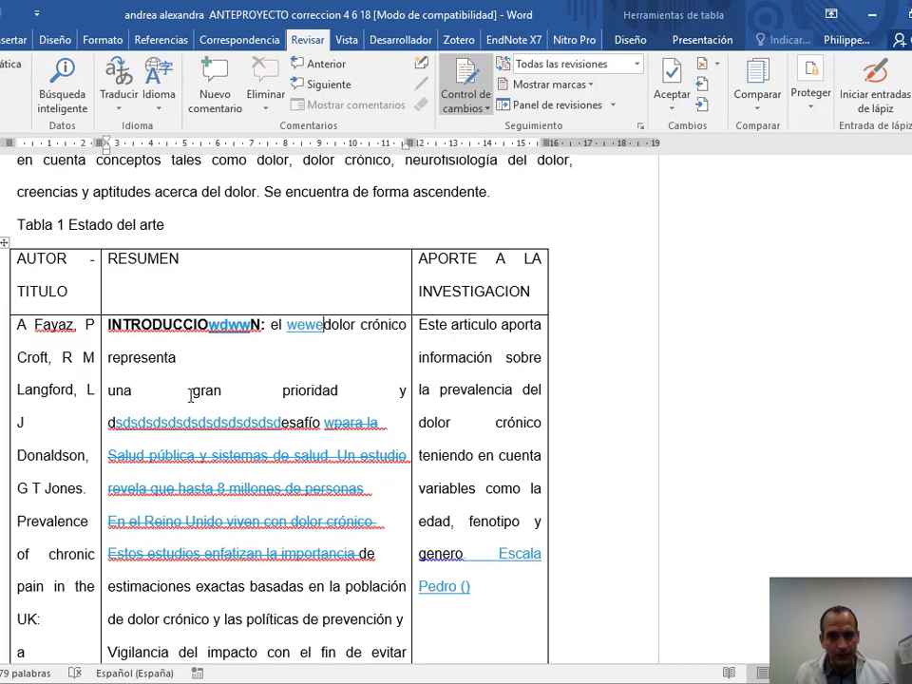
pyautogui.hotkey('ctrl', 'z')
pyautogui.hotkey('ctrl', 'z')
pyautogui.hotkey('ctrl', 'z')
pyautogui.hotkey('ctrl', 'z')
pyautogui.hotkey('ctrl', 'z')
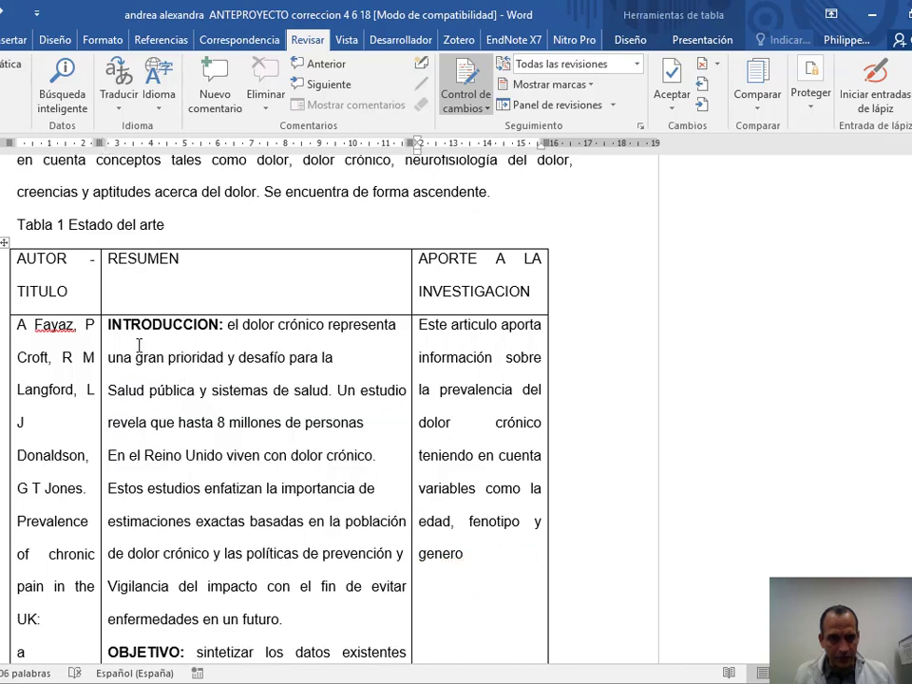
# Copy the whole state-of-the-art table into a new blank document and look through the pasted copy
pyautogui.click(4, 244)
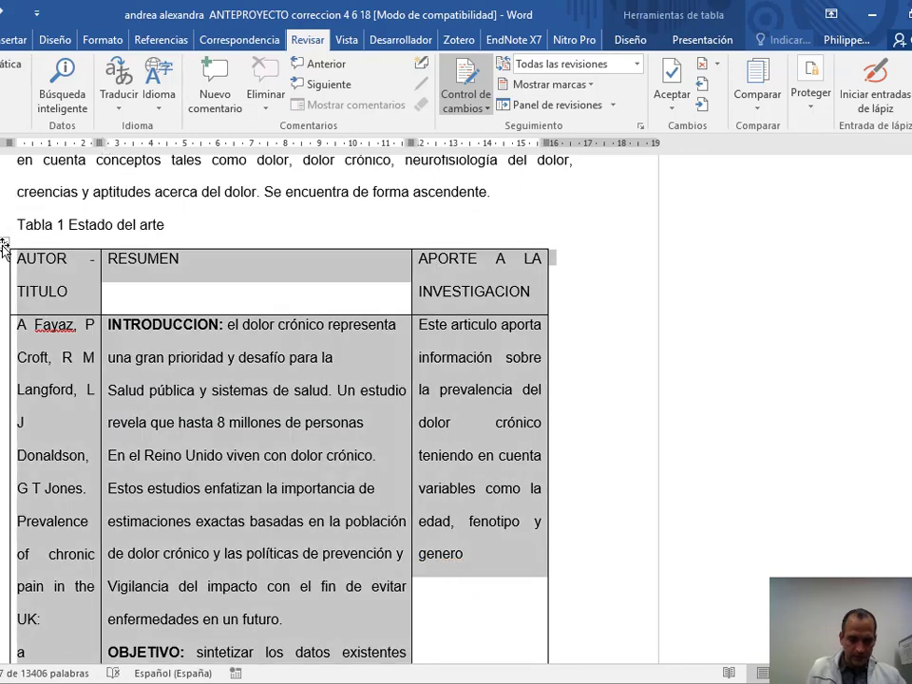
pyautogui.hotkey('ctrl', 'c')
pyautogui.hotkey('ctrl', 'n')
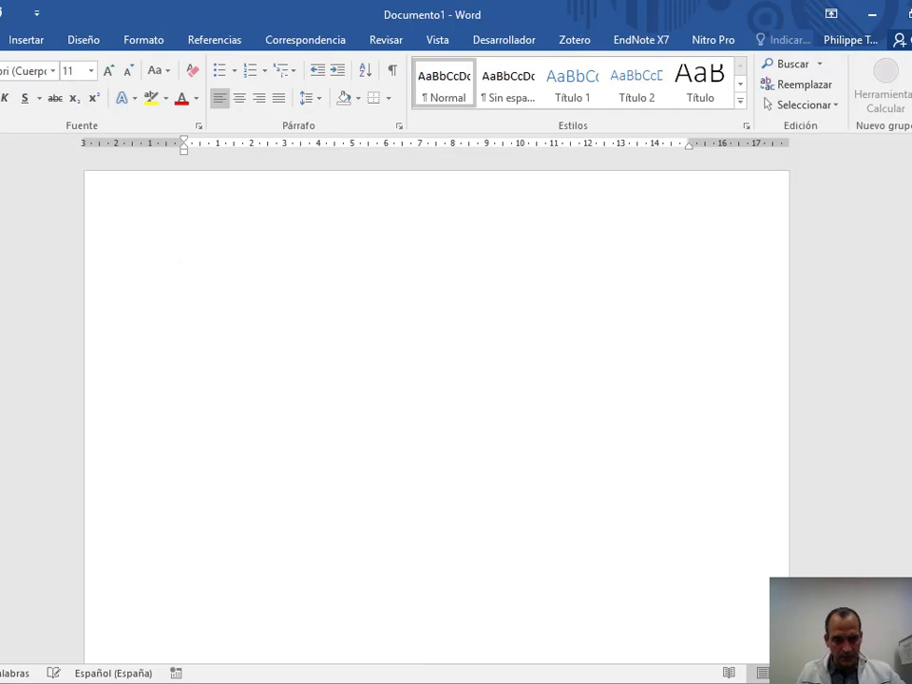
pyautogui.hotkey('ctrl', 'v')
pyautogui.scroll(7, 399, 308)
pyautogui.scroll(-8, 417, 309)
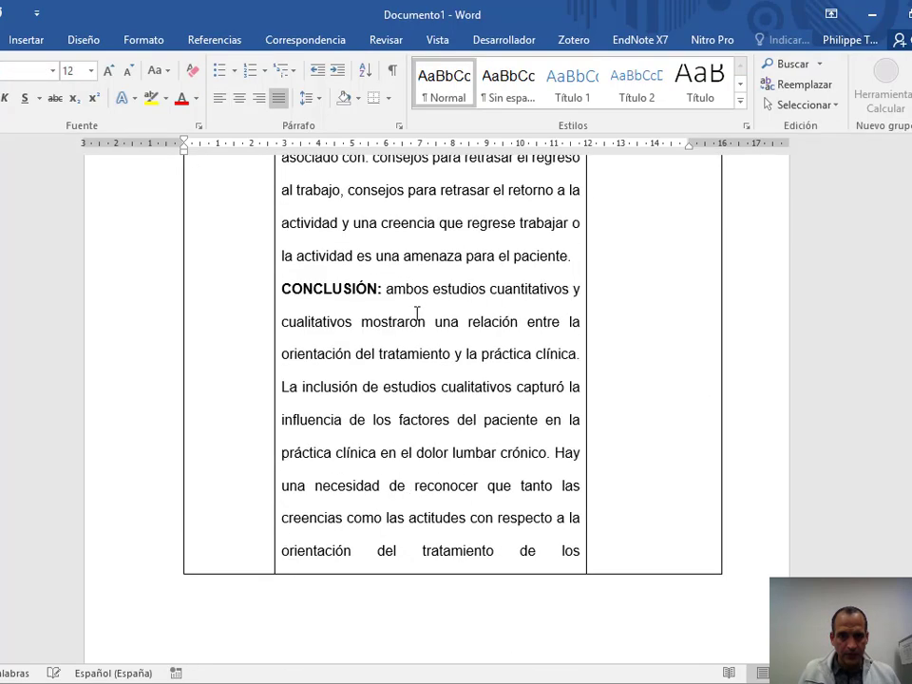
pyautogui.scroll(-4, 426, 326)
pyautogui.scroll(10, 426, 326)
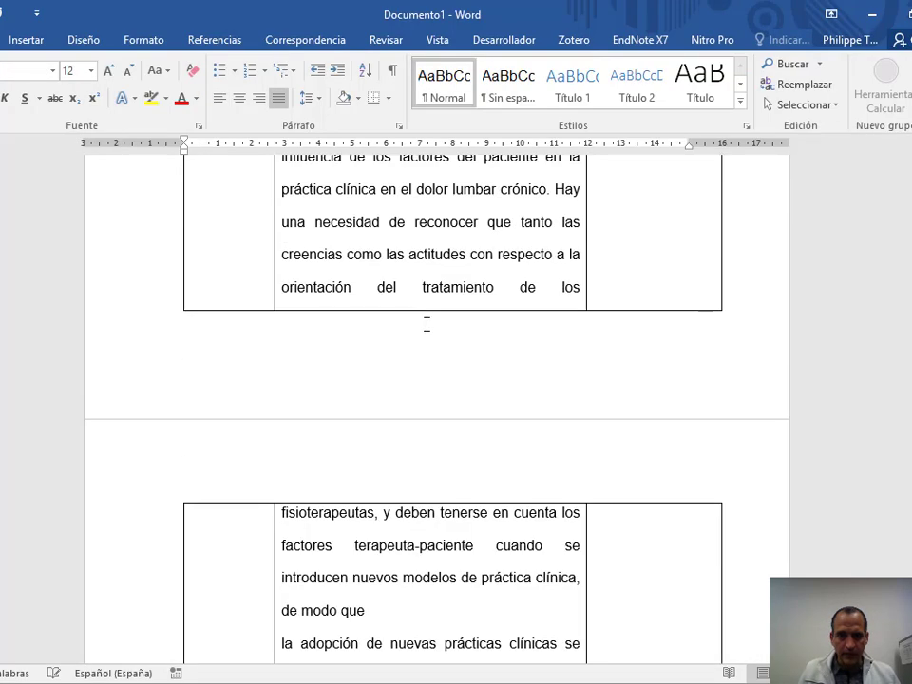
pyautogui.scroll(10, 400, 331)
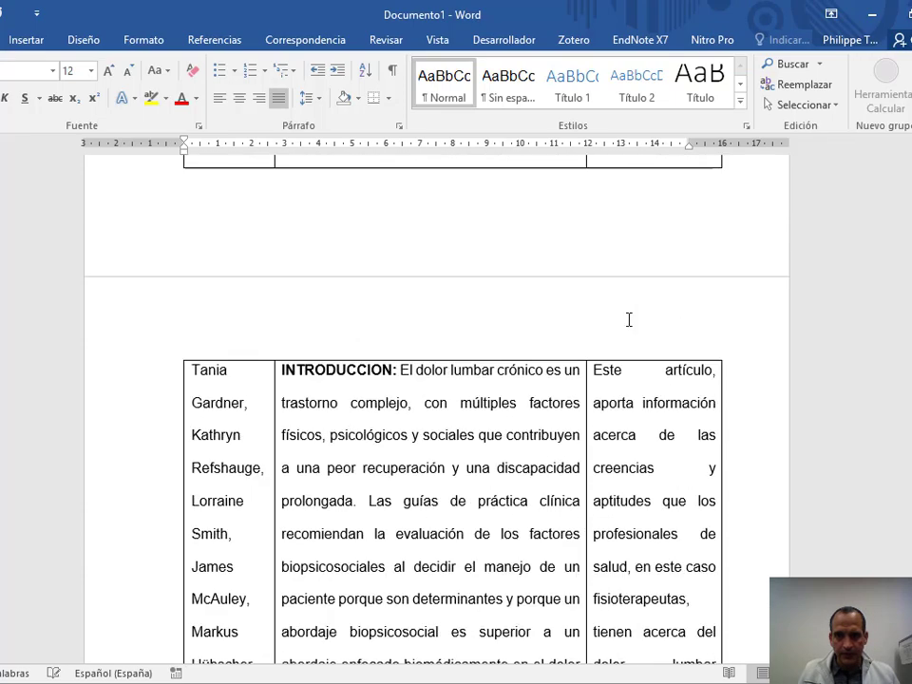
pyautogui.scroll(15, 437, 408)
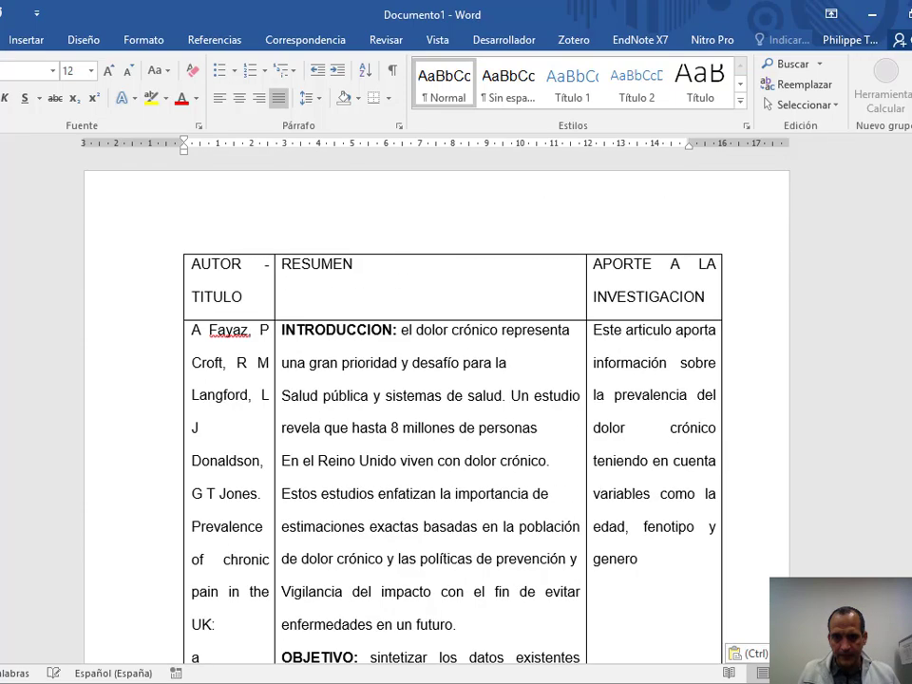
# After "genero" in the first article's APORTE A LA INVESTIGACION cell, add ". Escala de" with a sample author's name and empty parentheses
pyautogui.click(662, 551)
pyautogui.write('. Escala de ')
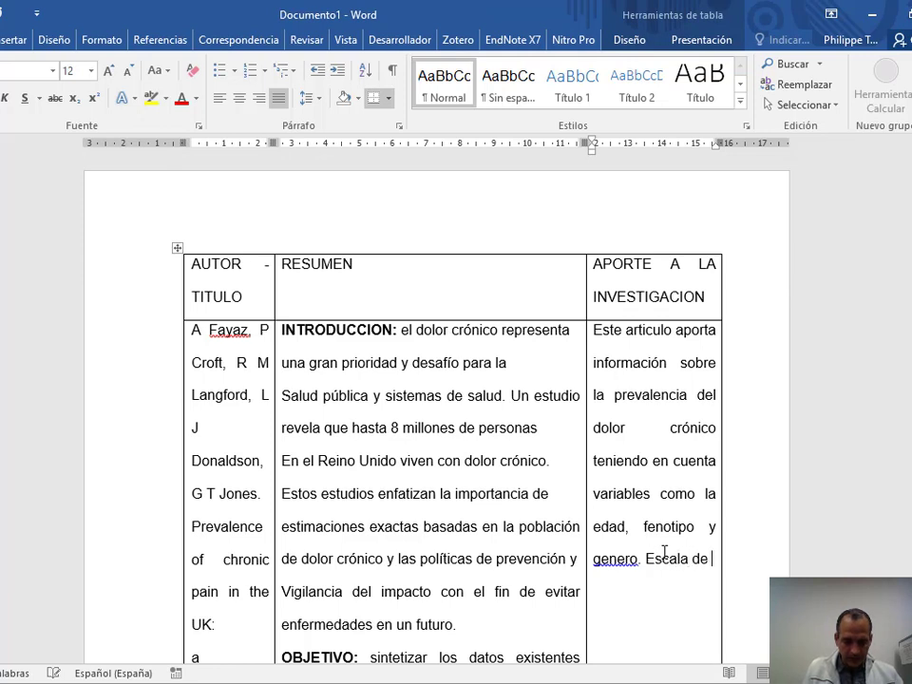
pyautogui.write('Pedro(=')
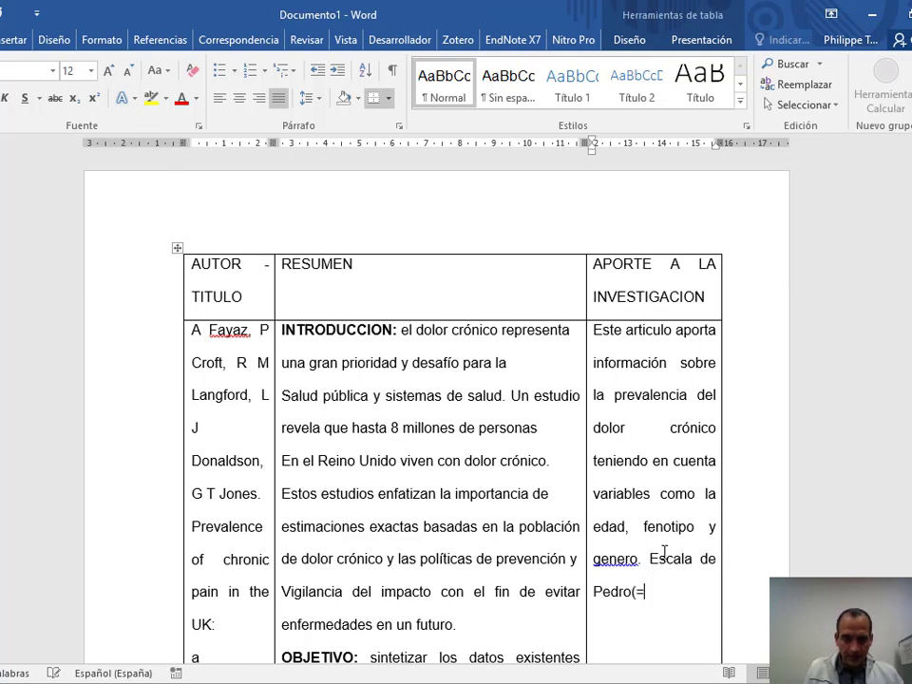
pyautogui.press('BackSpace')
pyautogui.write(')')
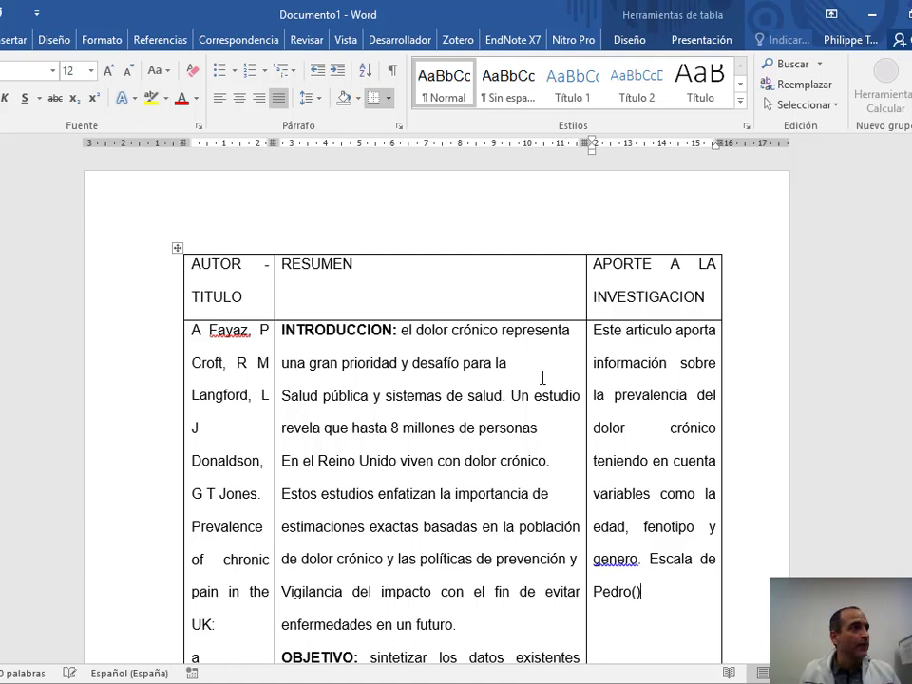
# Append ". Agregar comentarios que escalarecen porque utilizamos una referencia antigua." to the same APORTE A LA INVESTIGACION cell
pyautogui.scroll(-2, 537, 382)
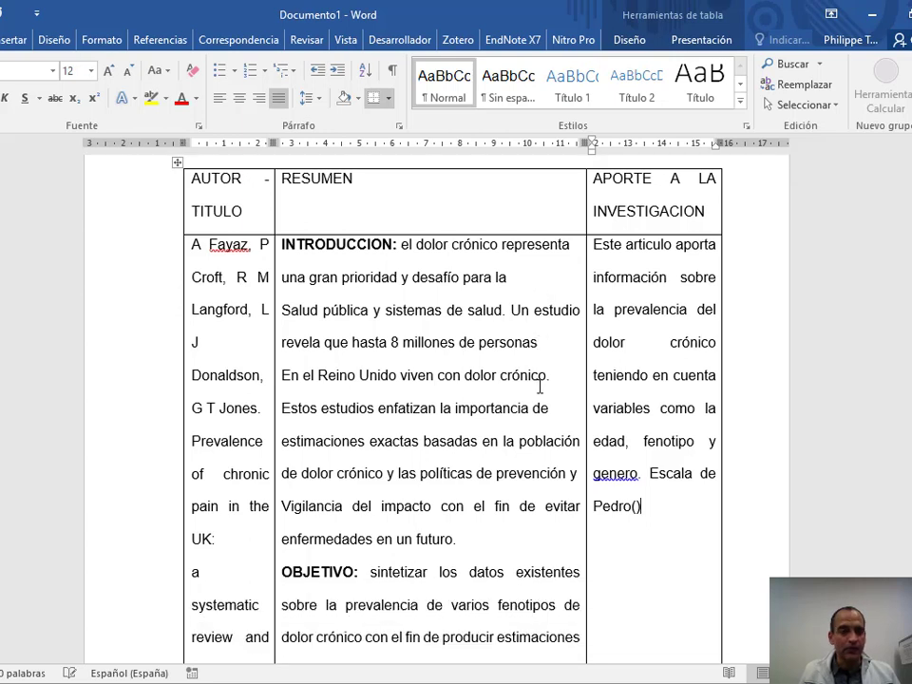
pyautogui.scroll(-1, 538, 387)
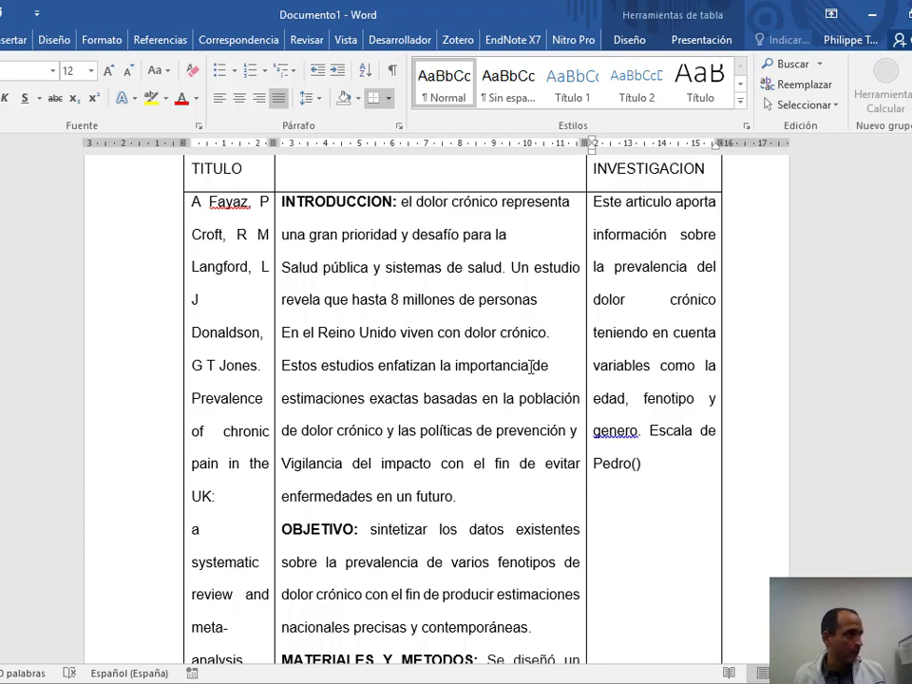
pyautogui.scroll(2, 631, 399)
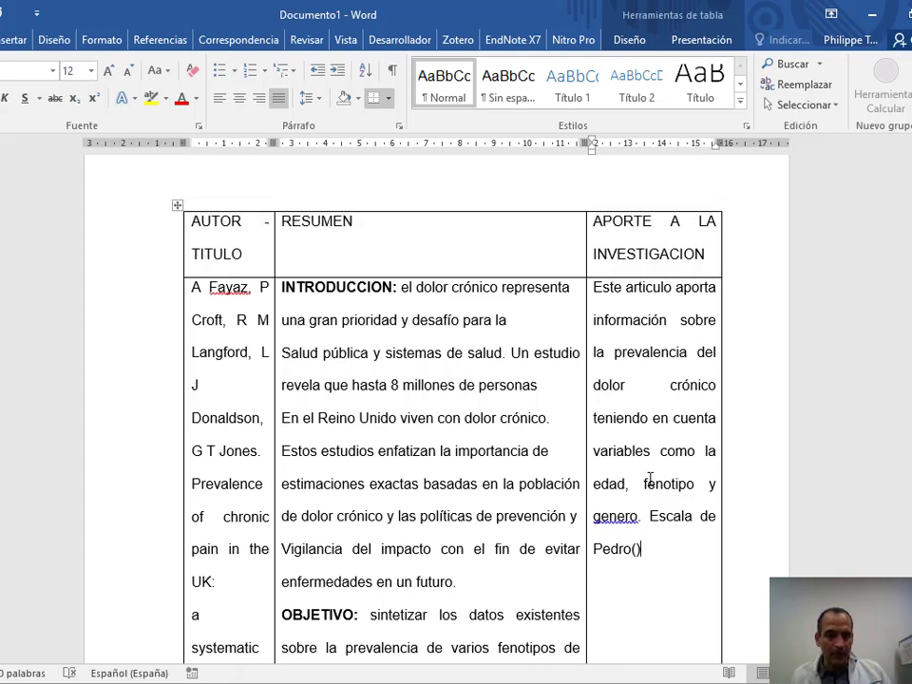
pyautogui.write('. Agregar ')
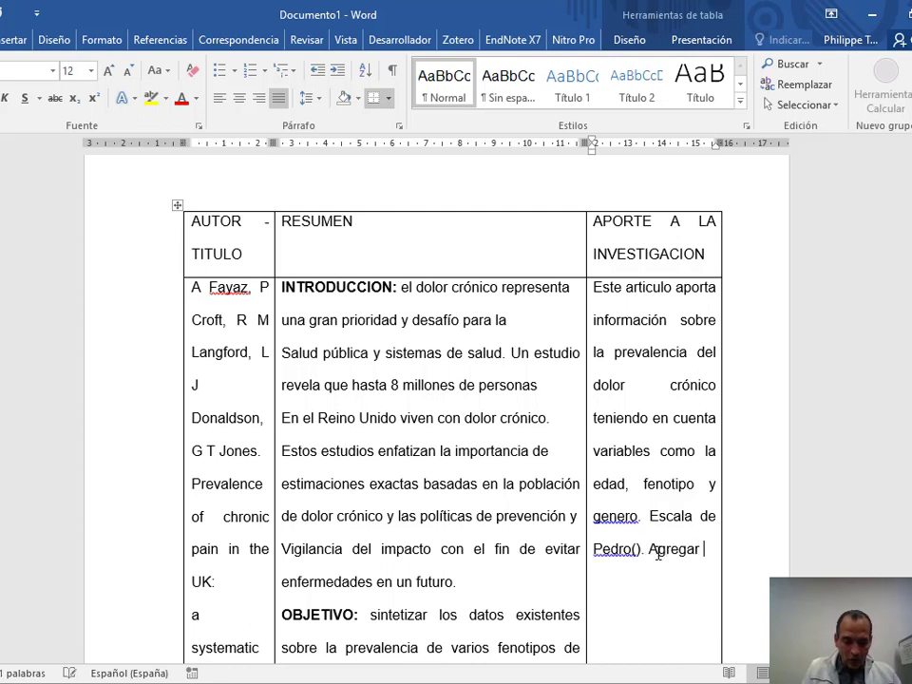
pyautogui.write('comentarios q')
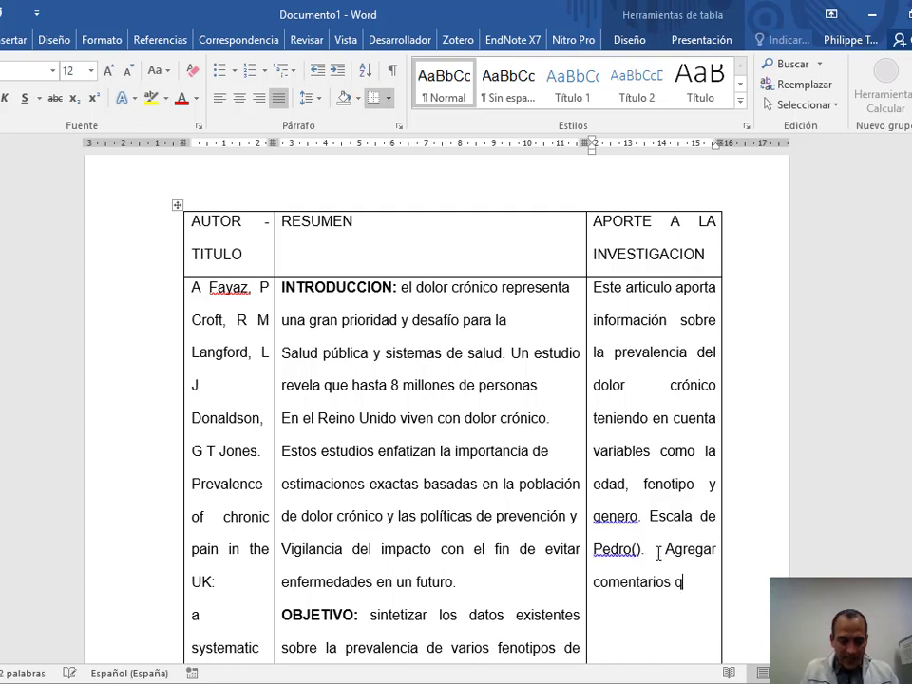
pyautogui.write('ue escale')
pyautogui.press('BackSpace')
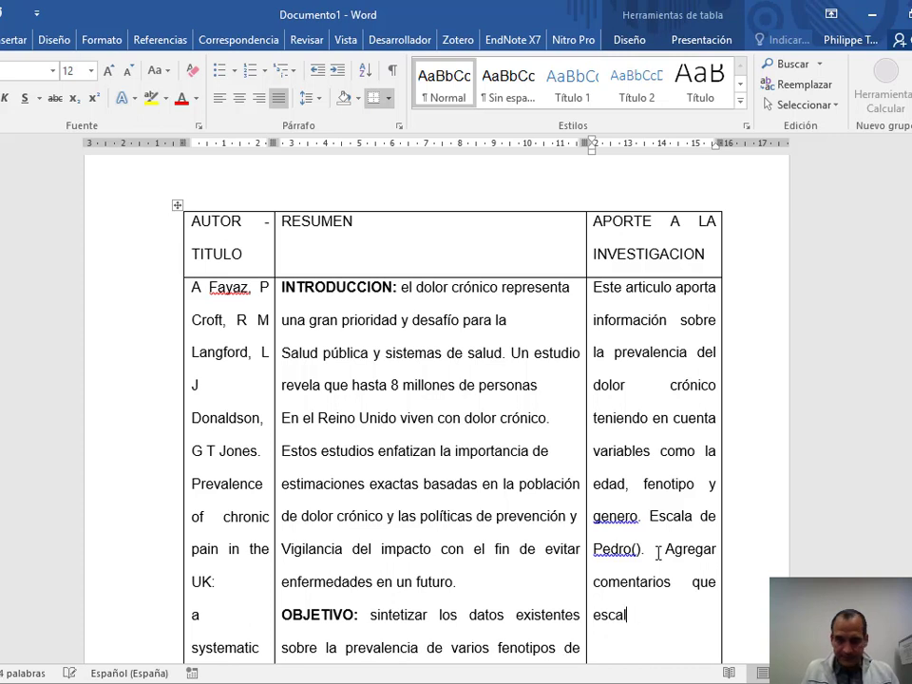
pyautogui.write('are')
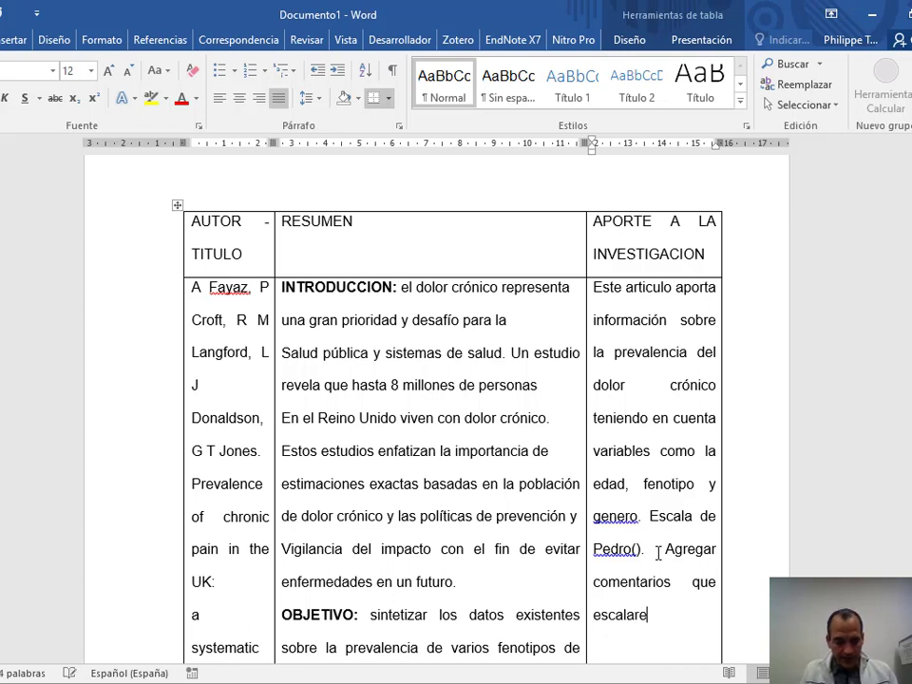
pyautogui.write('cen porque ')
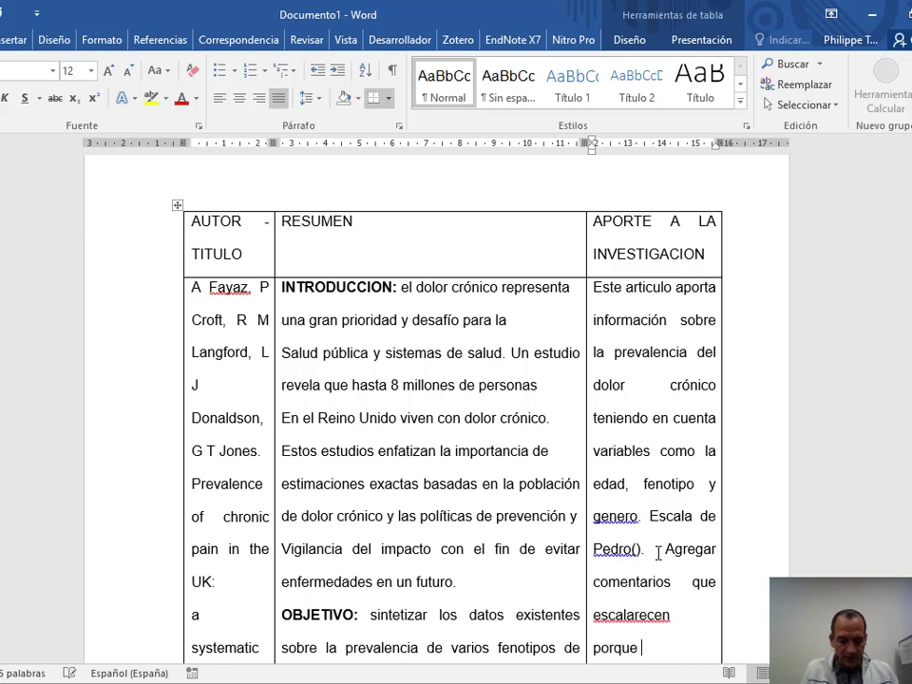
pyautogui.write('utilizamos una')
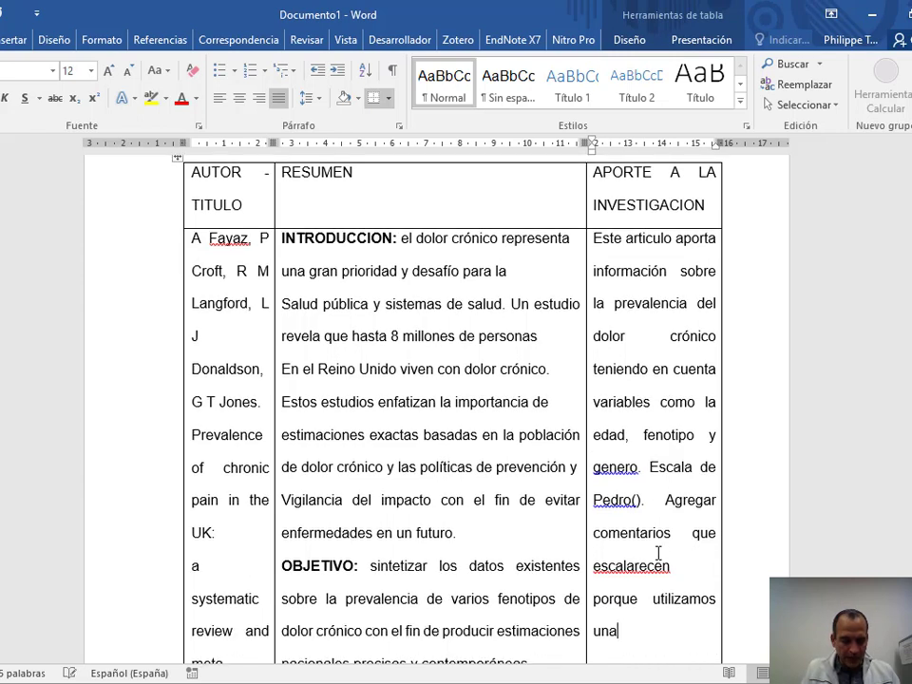
pyautogui.write(' referencia ')
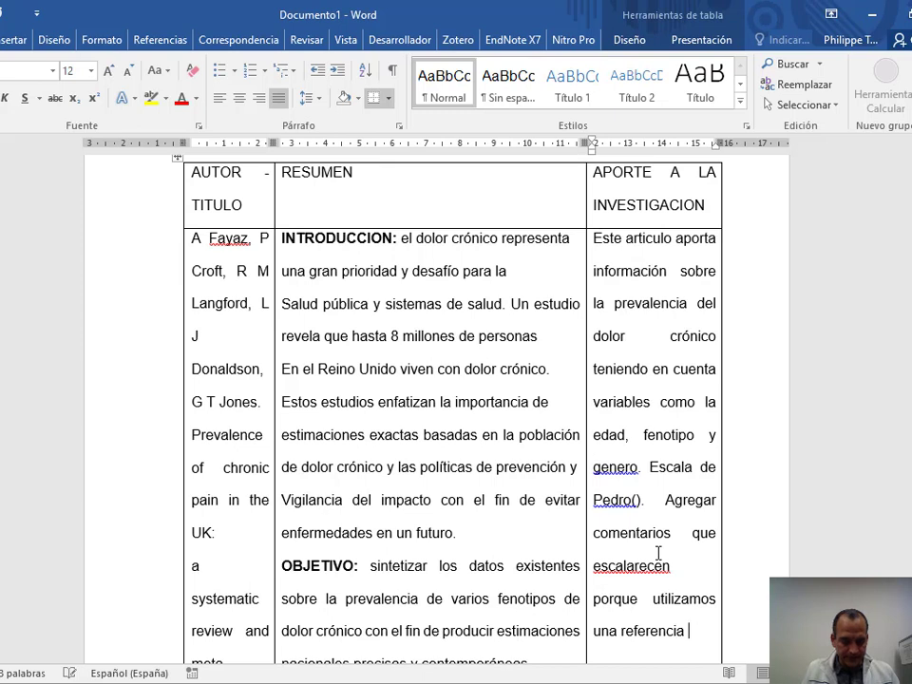
pyautogui.write('antigua.')
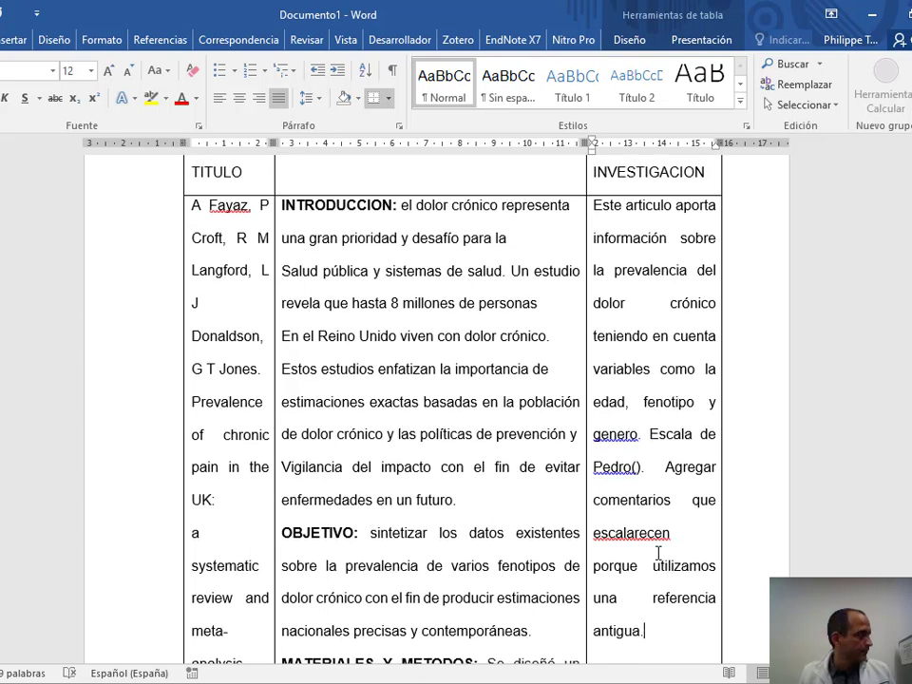
# Highlight the added sentence from "Agregar" to "antigua." in yellow
pyautogui.hotkey('shift', 'Up')
pyautogui.hotkey('shift', 'Up')
pyautogui.hotkey('shift', 'Up')
pyautogui.hotkey('shift', 'Up')
pyautogui.hotkey('shift', 'Up')
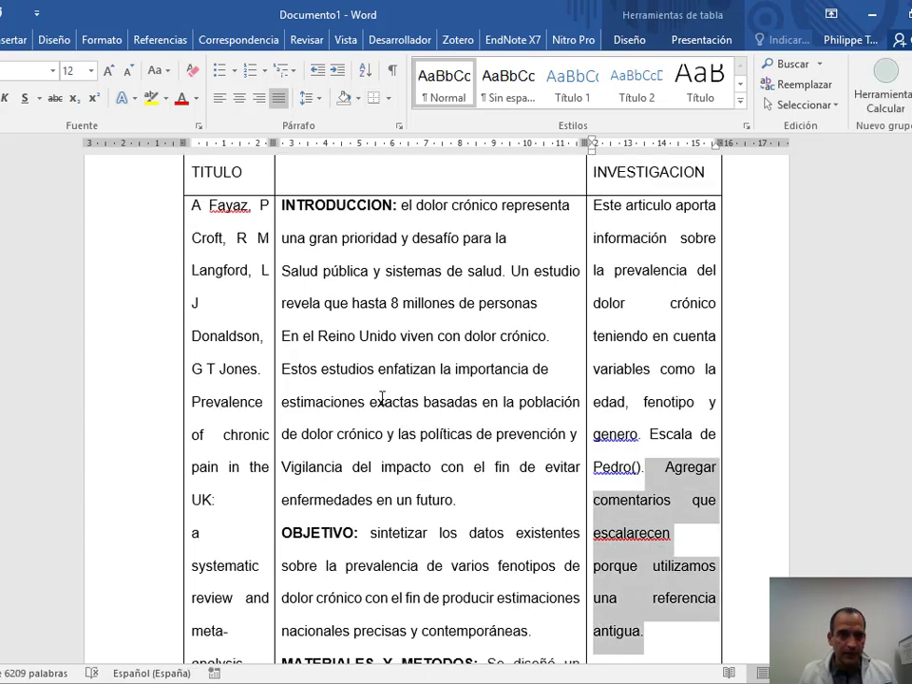
pyautogui.click(149, 97)
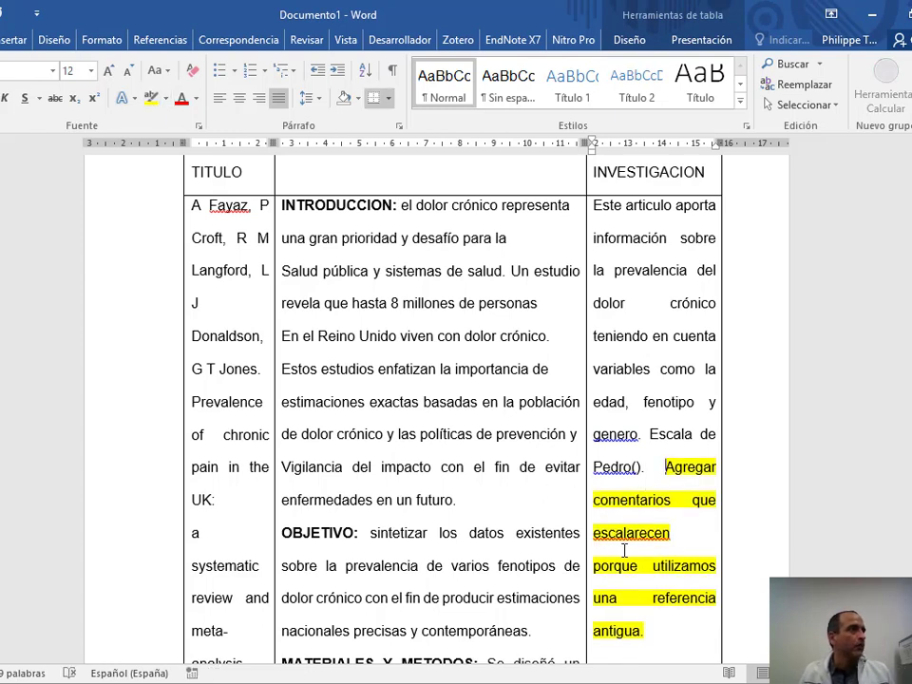
# Save the document in Documentos as "estado del arte seminario propuesta 201820" and bring up the automanipulacion folder window
pyautogui.hotkey('ctrl', 's')
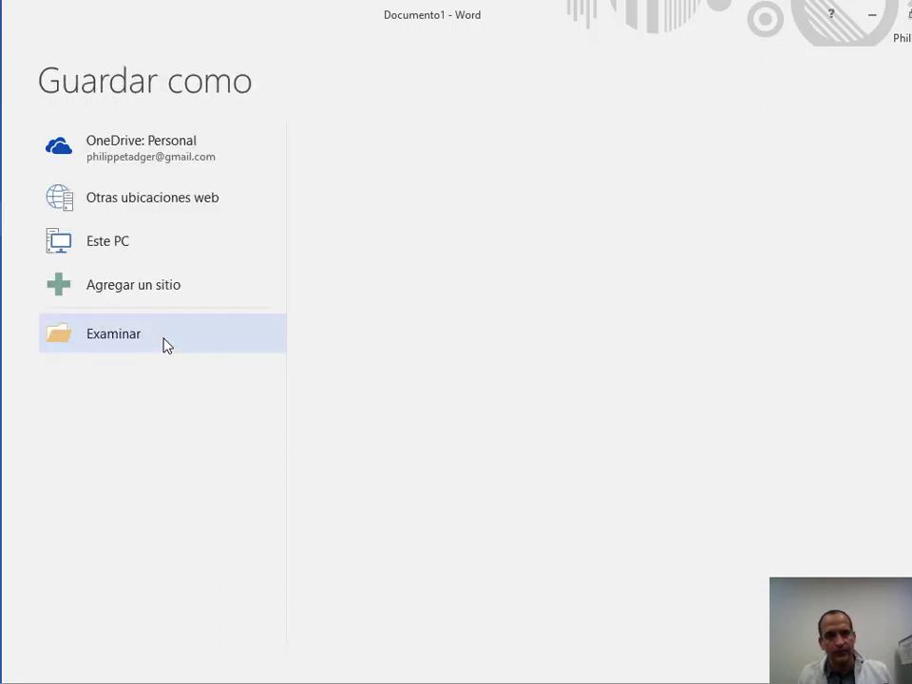
pyautogui.click(87, 338)
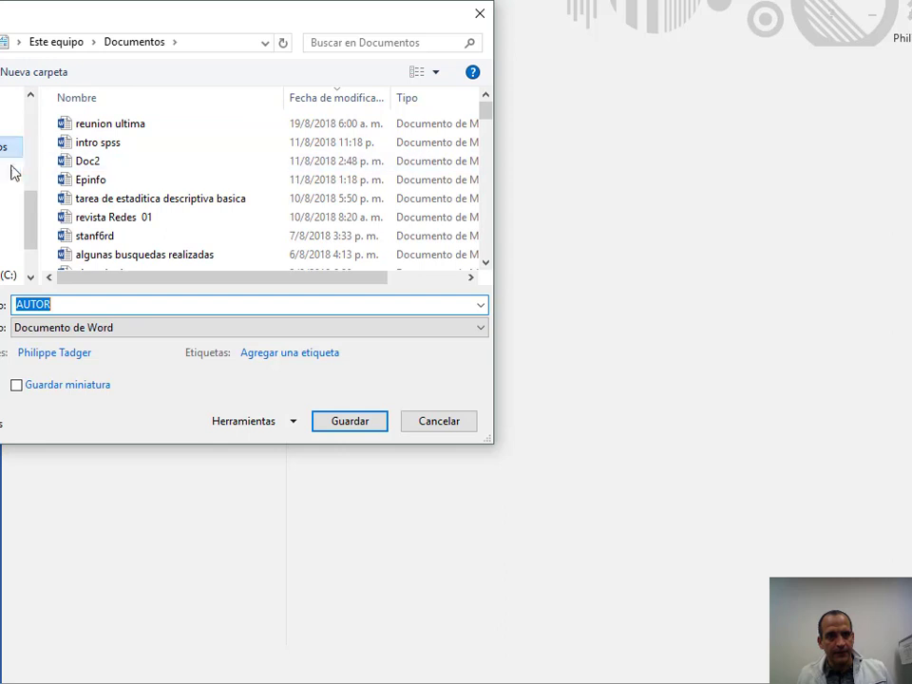
pyautogui.write('estado del arte seminario propuesta 201820')
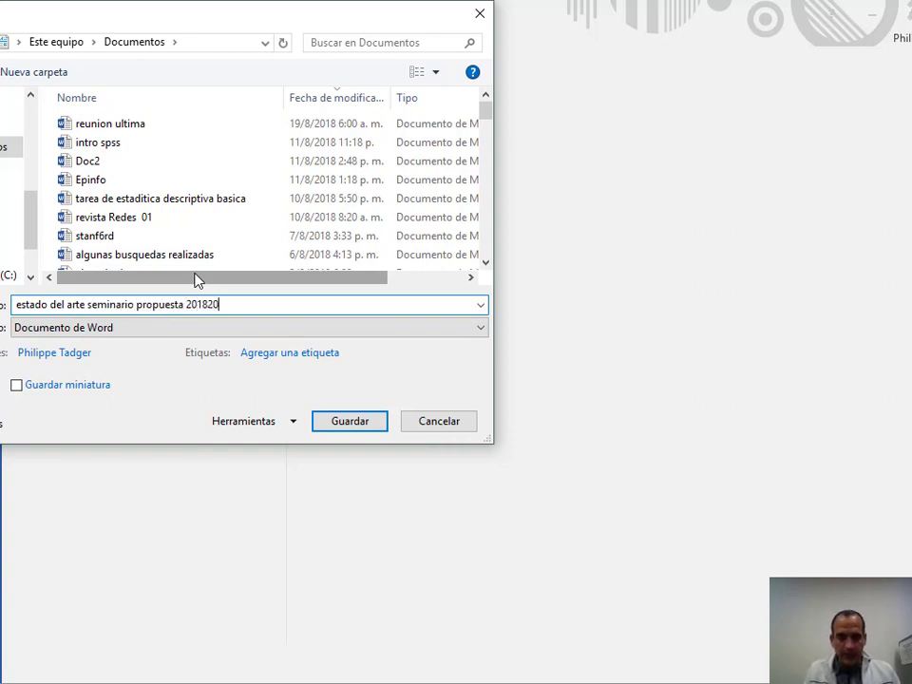
pyautogui.press('Return')
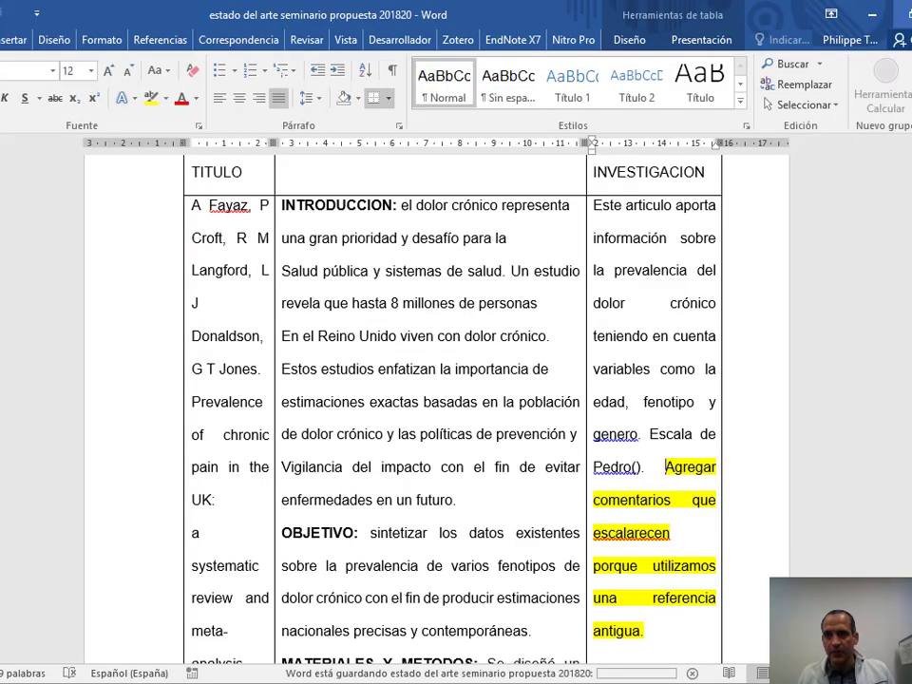
pyautogui.hotkey('alt', 'Tab')
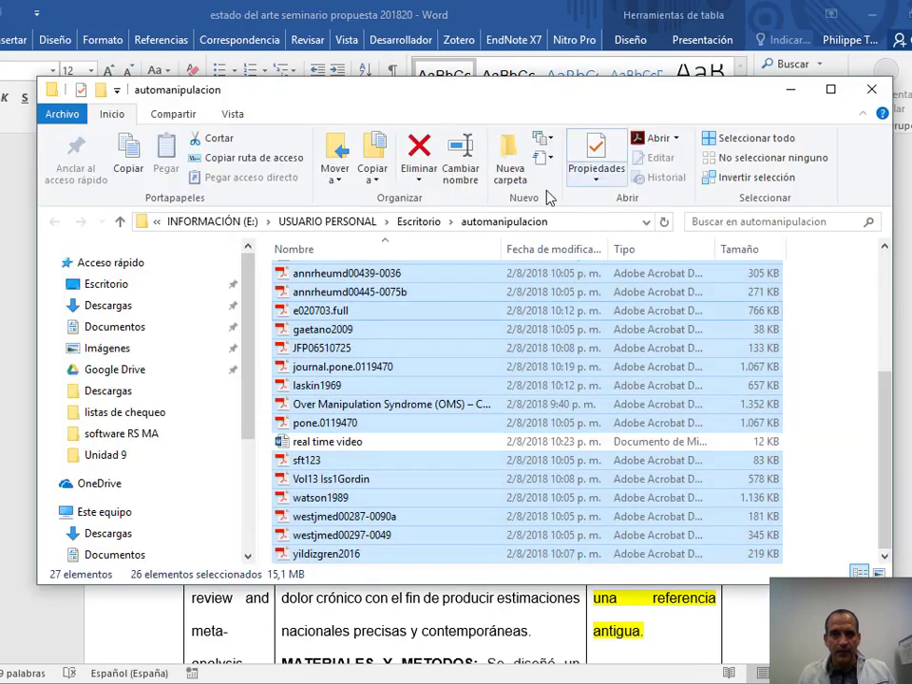
# Select "estado del arte seminario propuesta 201820" in the Documentos folder and place that window side by side with the Drive browser window
pyautogui.click(130, 332)
pyautogui.click(285, 275)
pyautogui.press('super+Left')
pyautogui.click(907, 377)
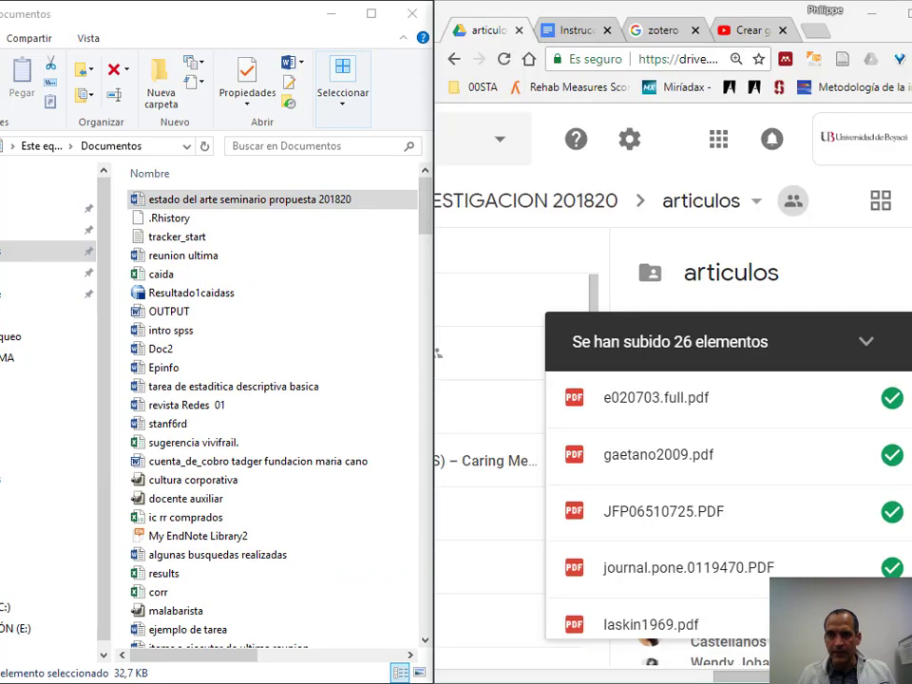
# Dismiss the finished upload list and go up from articulos to the SEMINARIO INVESTIGACION 201820 folder
pyautogui.click(887, 343)
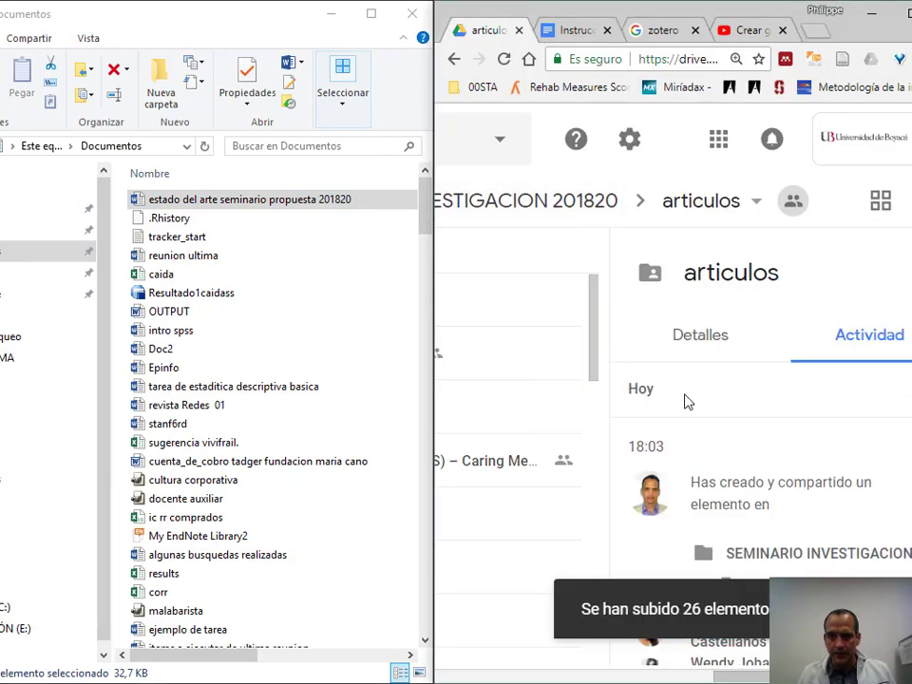
pyautogui.click(570, 209)
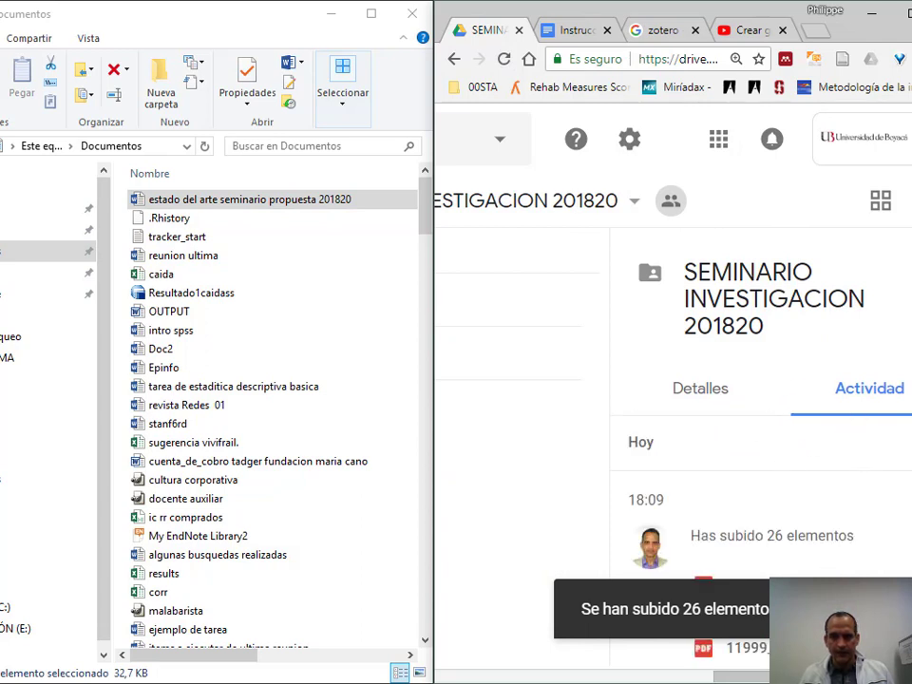
pyautogui.scroll(-2, 863, 575)
pyautogui.scroll(3, 863, 575)
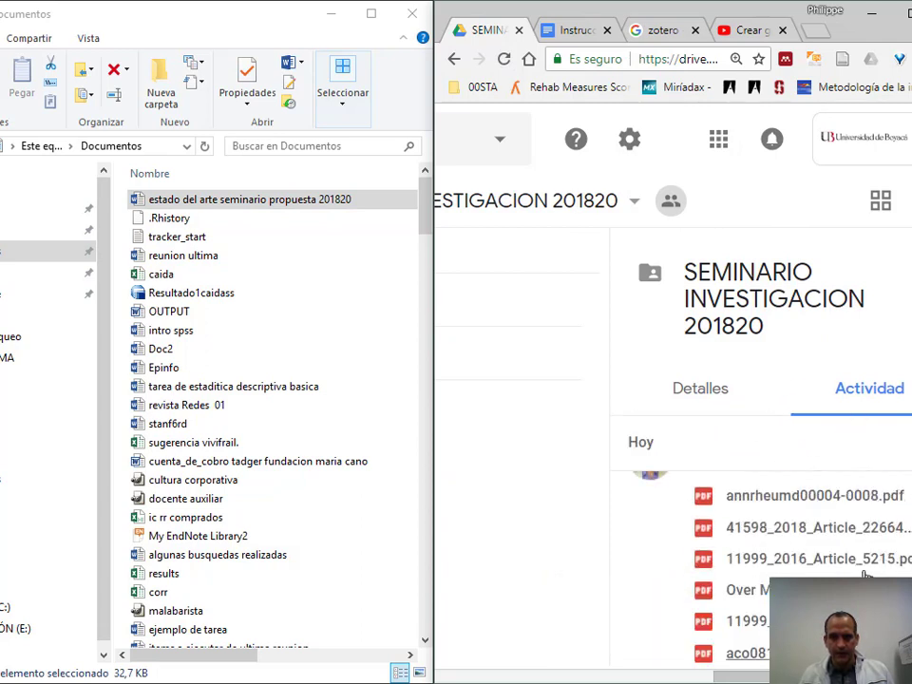
# Open the Modelos de Propuestas folder in Drive and upload "estado del arte seminario propuesta 201820" from Documentos into it
pyautogui.click(905, 13)
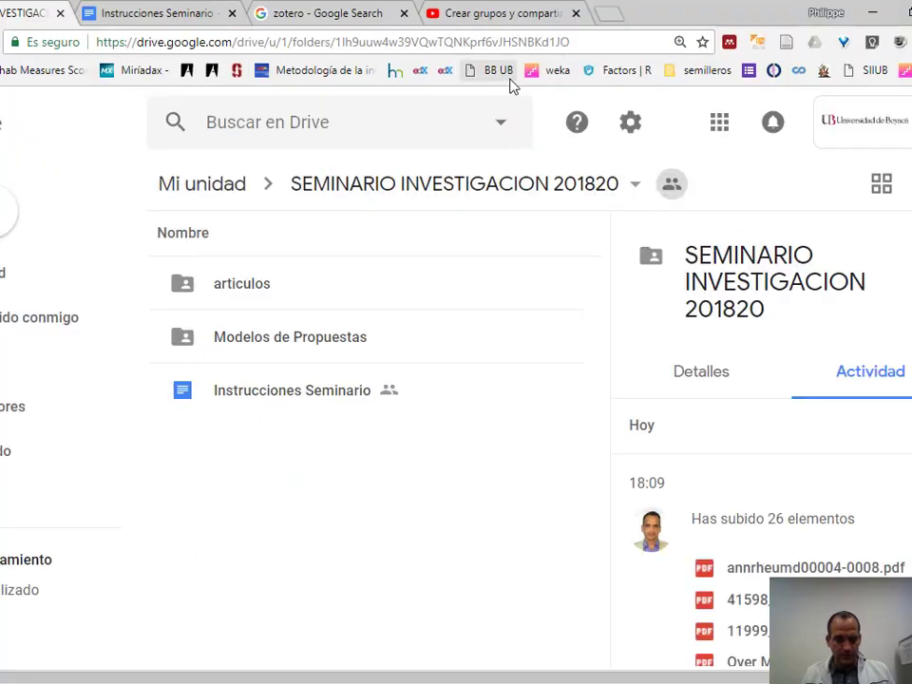
pyautogui.click(272, 358)
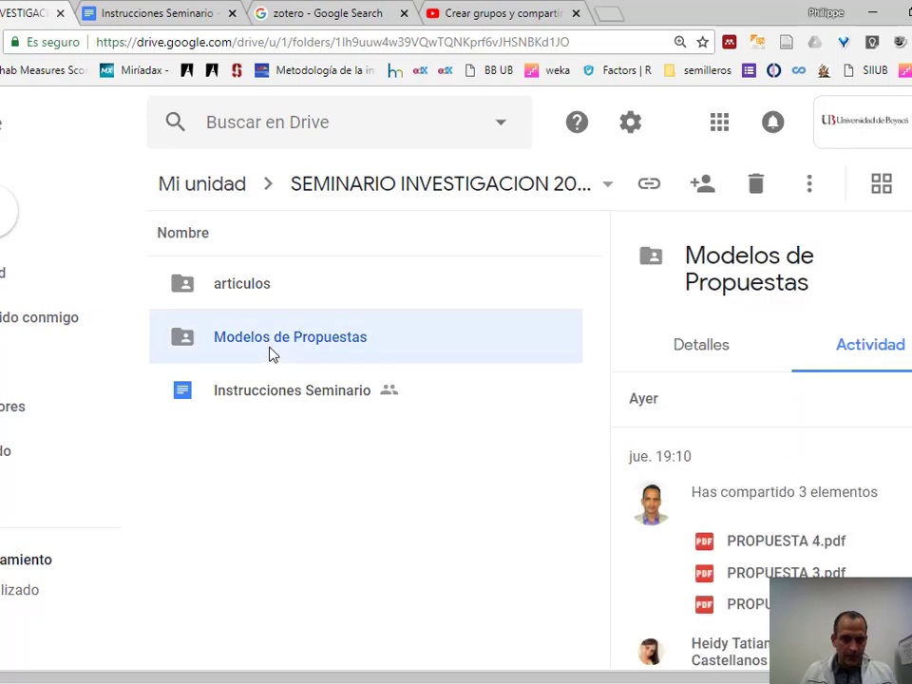
pyautogui.doubleClick(272, 357)
pyautogui.press('super+Right')
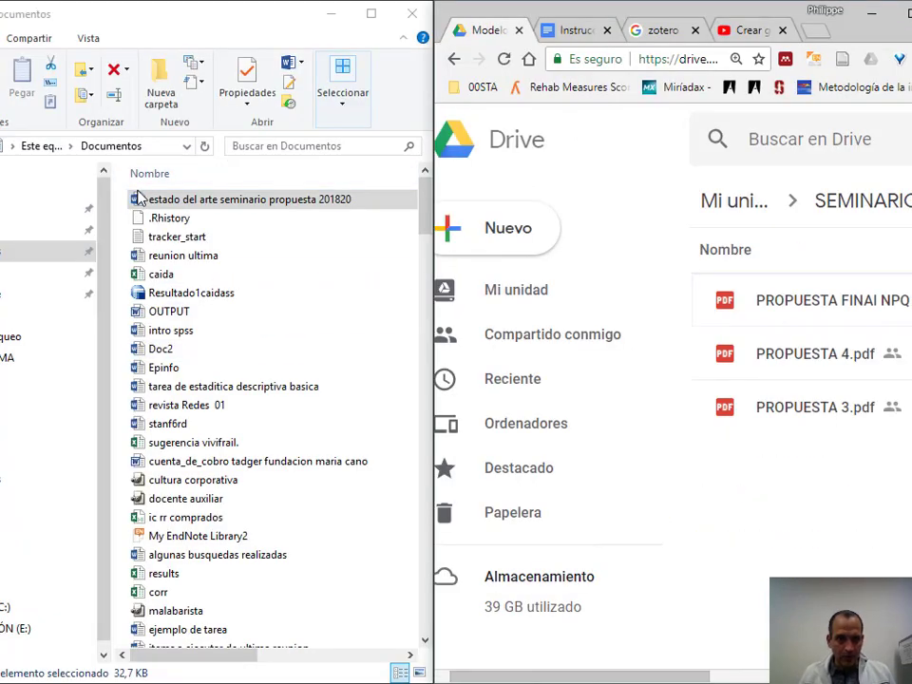
pyautogui.moveTo(190, 208); pyautogui.dragTo(832, 512)
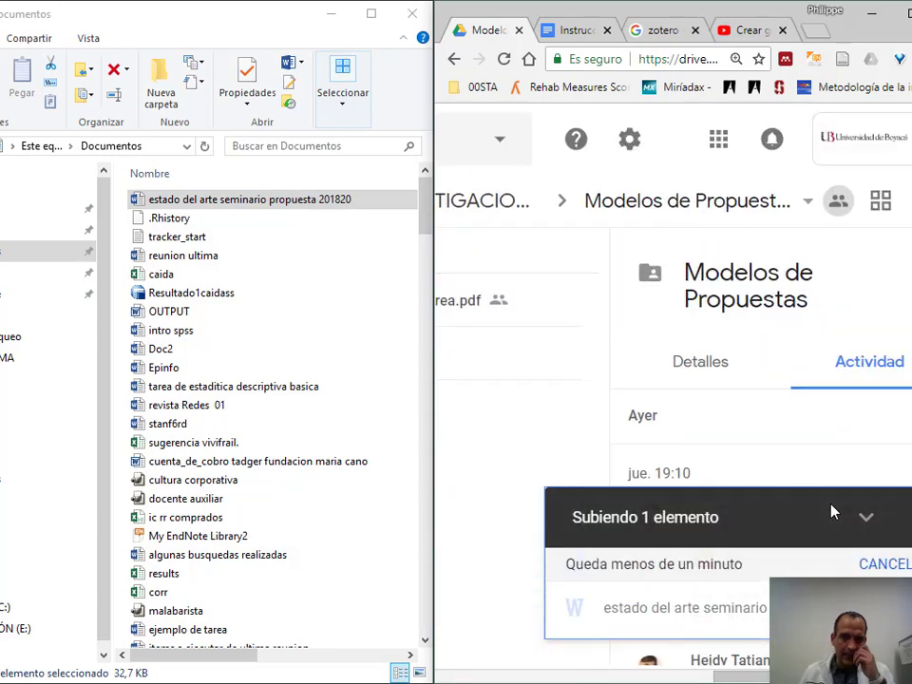